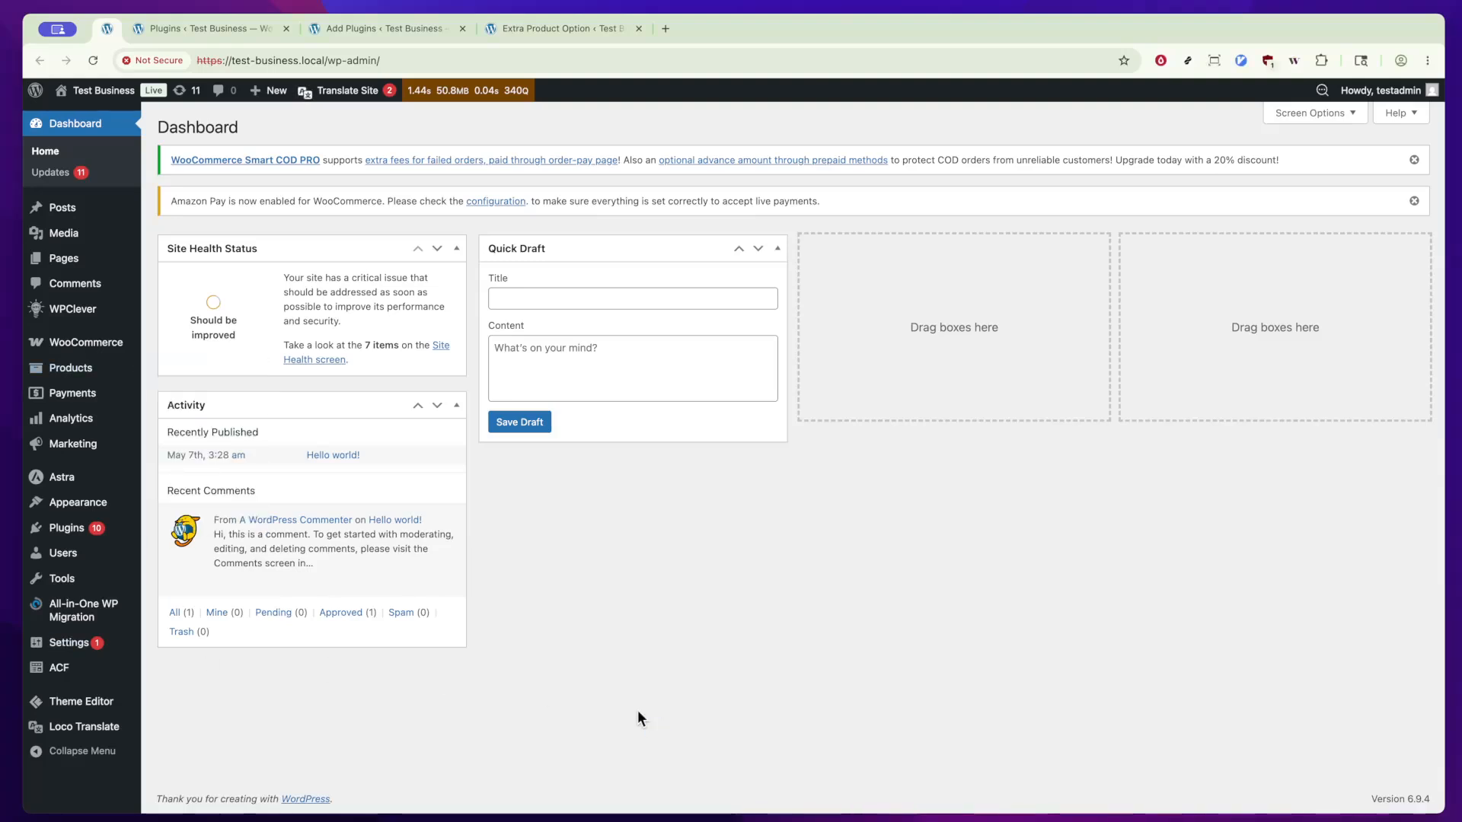
Step: Review the Extra Product Options for WooCommerce plugin in the plugin search results, and go to its Extra Product Option settings page
key(ctrl+Tab)
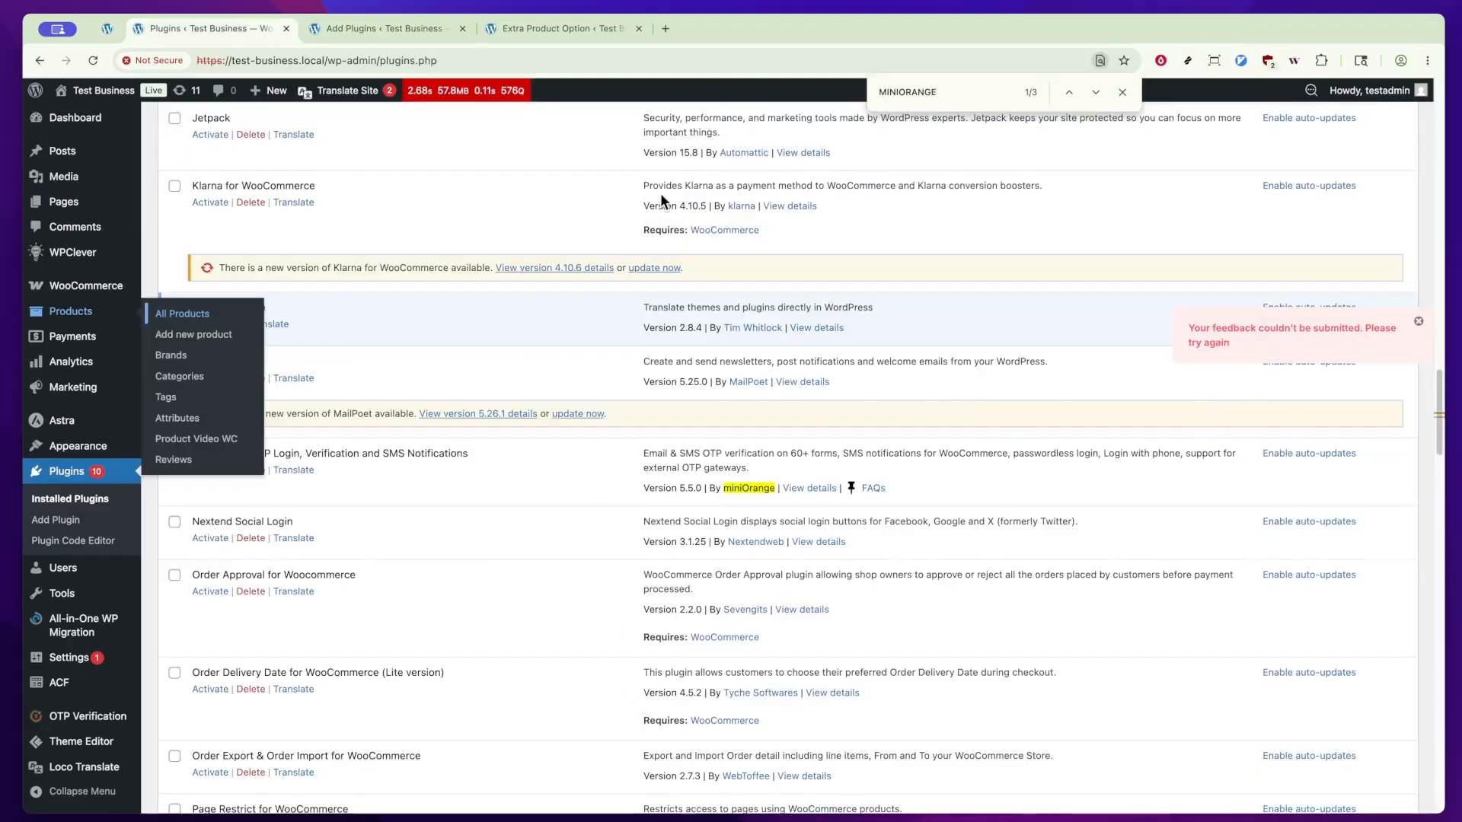
key(ctrl+Tab)
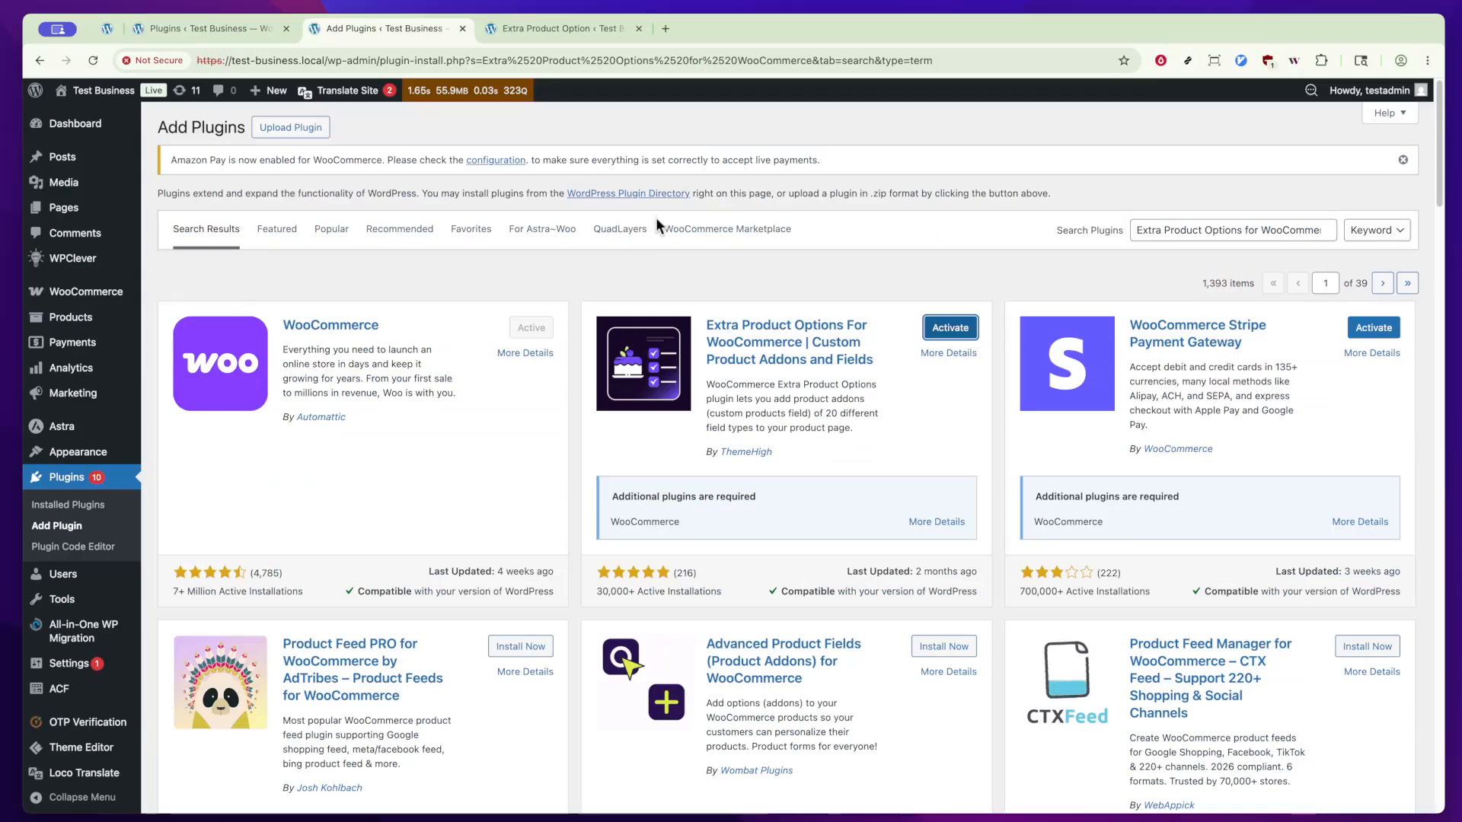
click(1111, 229)
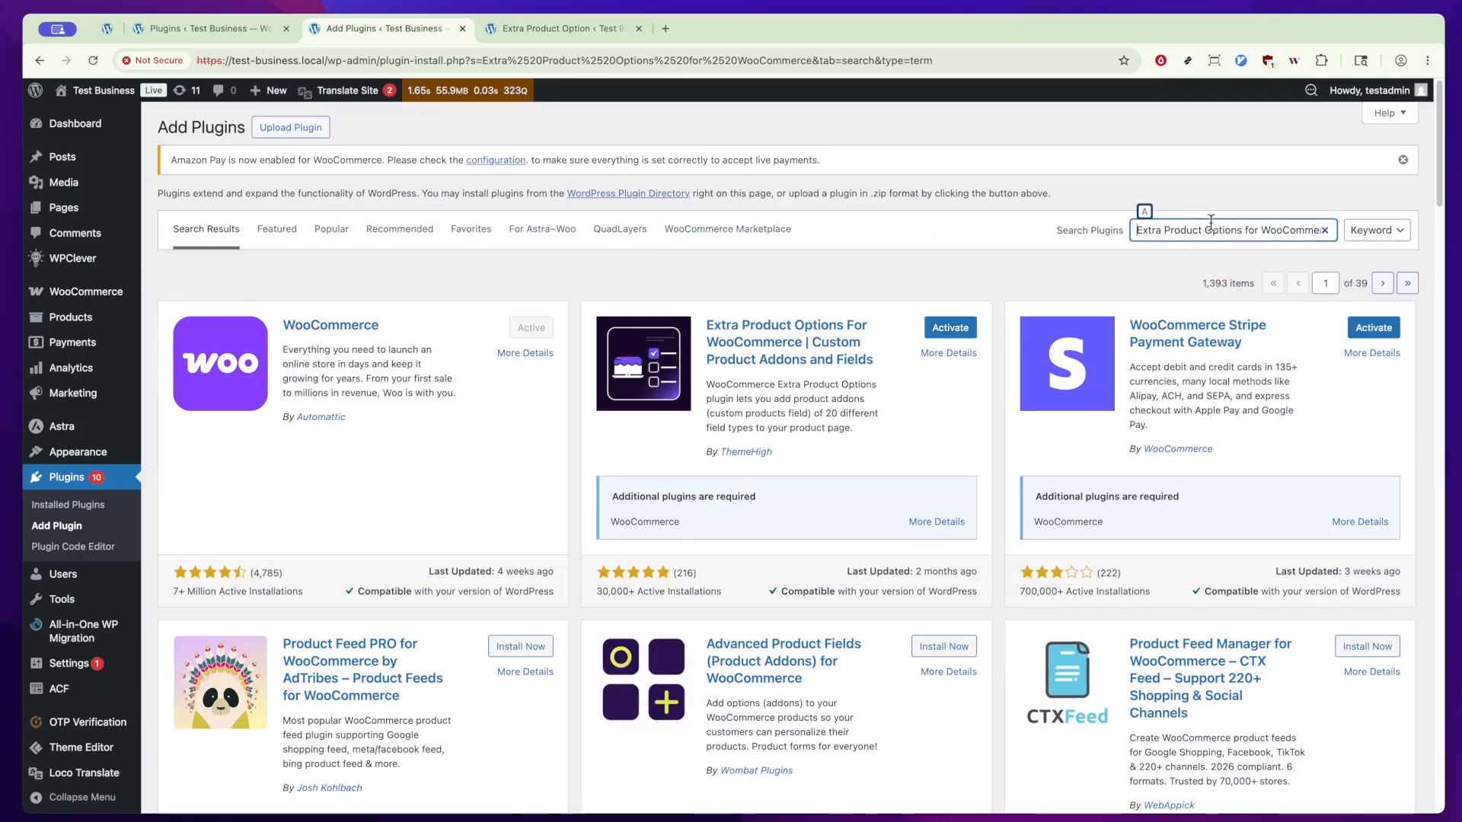
click(989, 256)
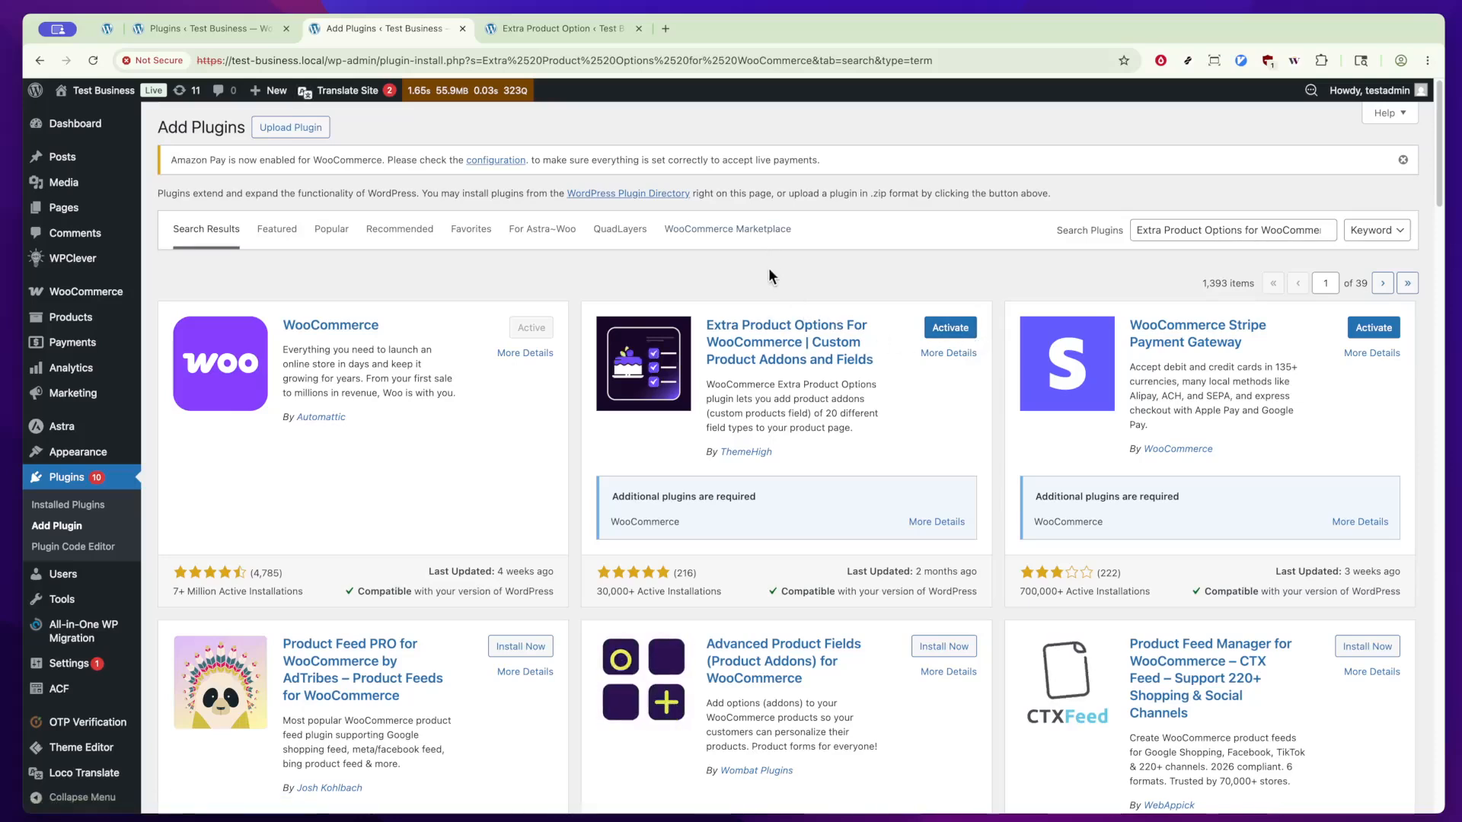
key(ctrl+Tab)
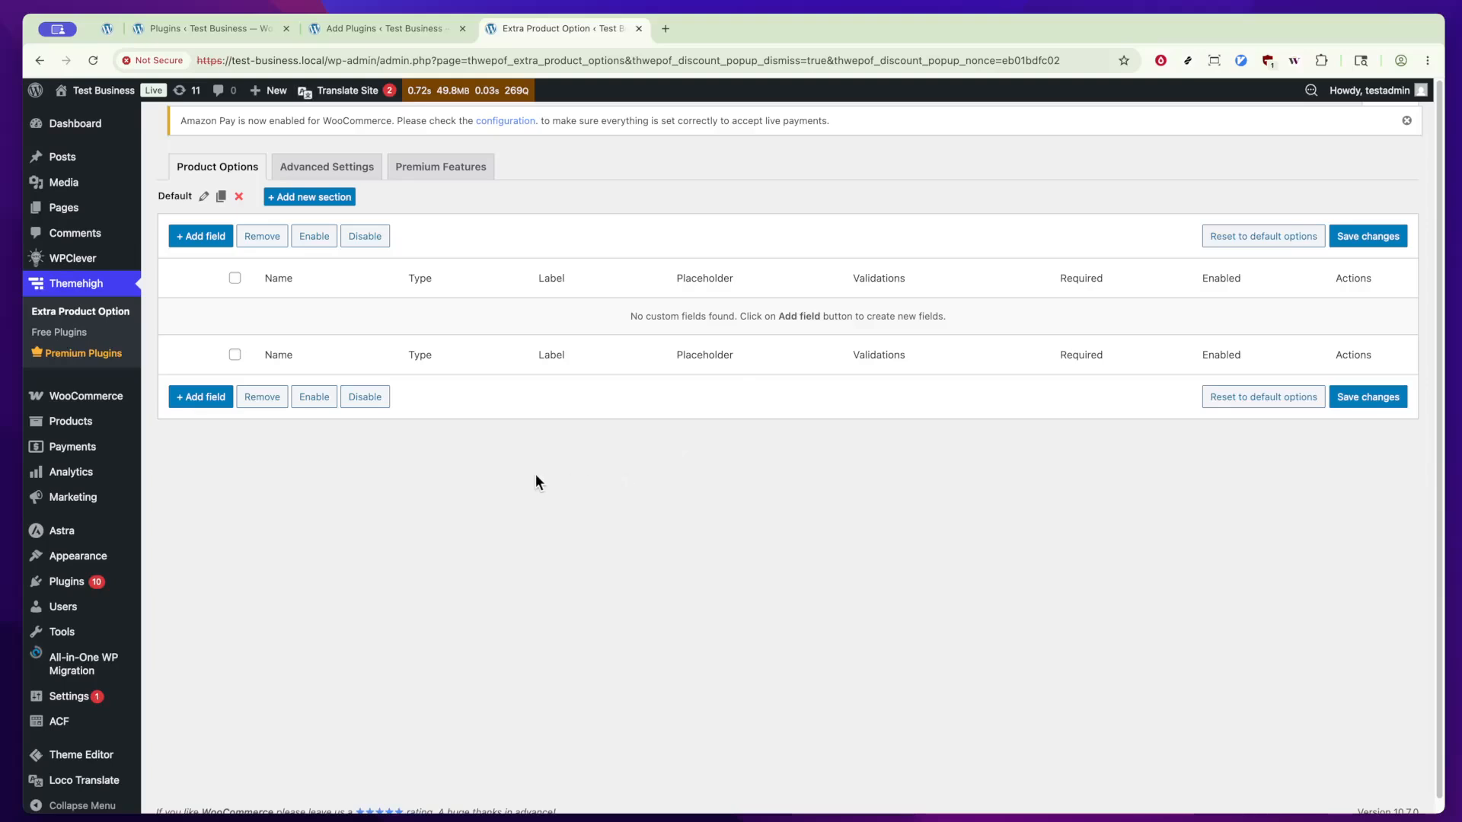
Step: Open the form for adding a new product in a separate browser tab and switch to it
mouse_move(76, 430)
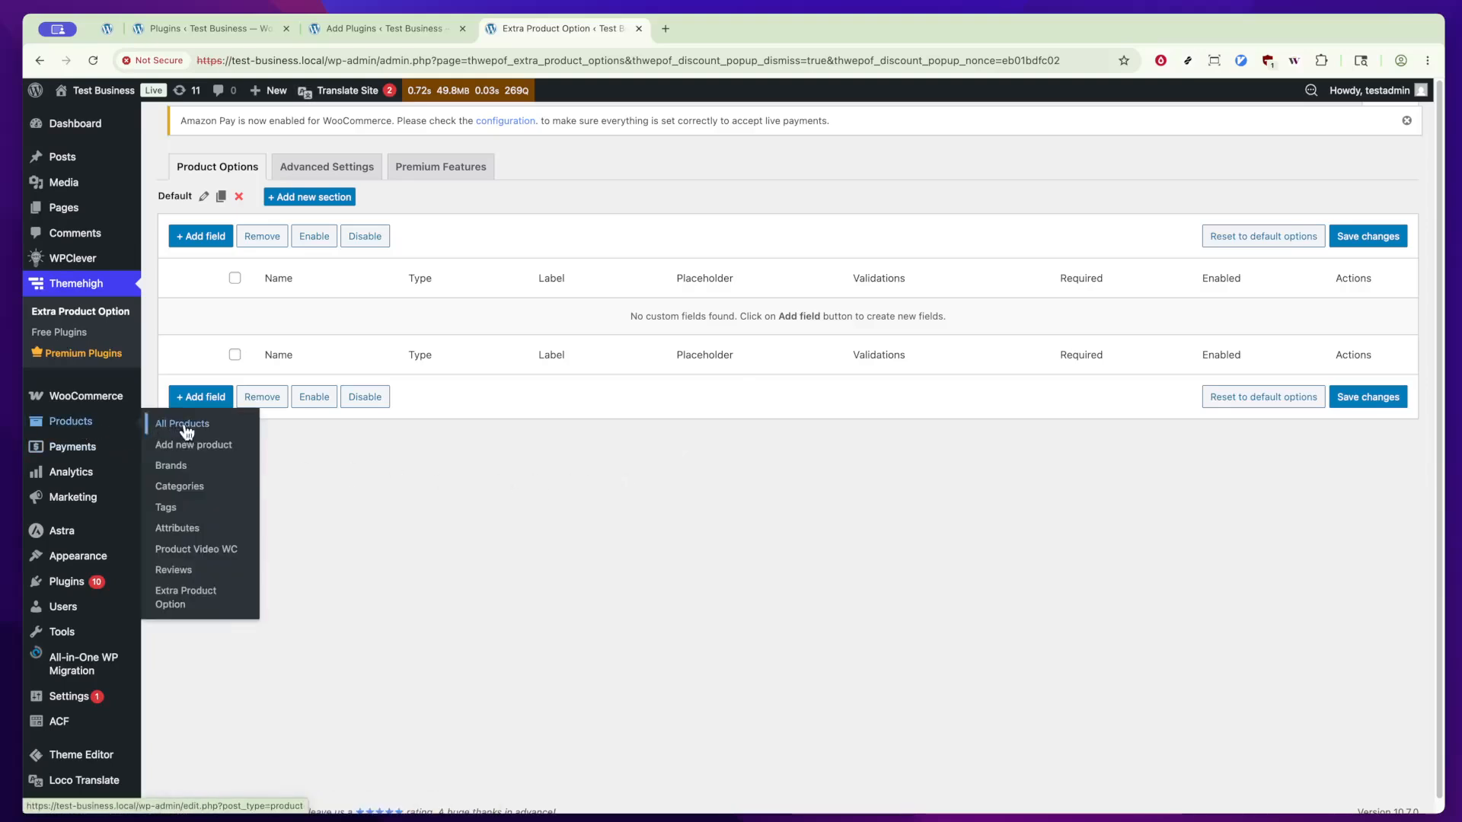
super+click(206, 453)
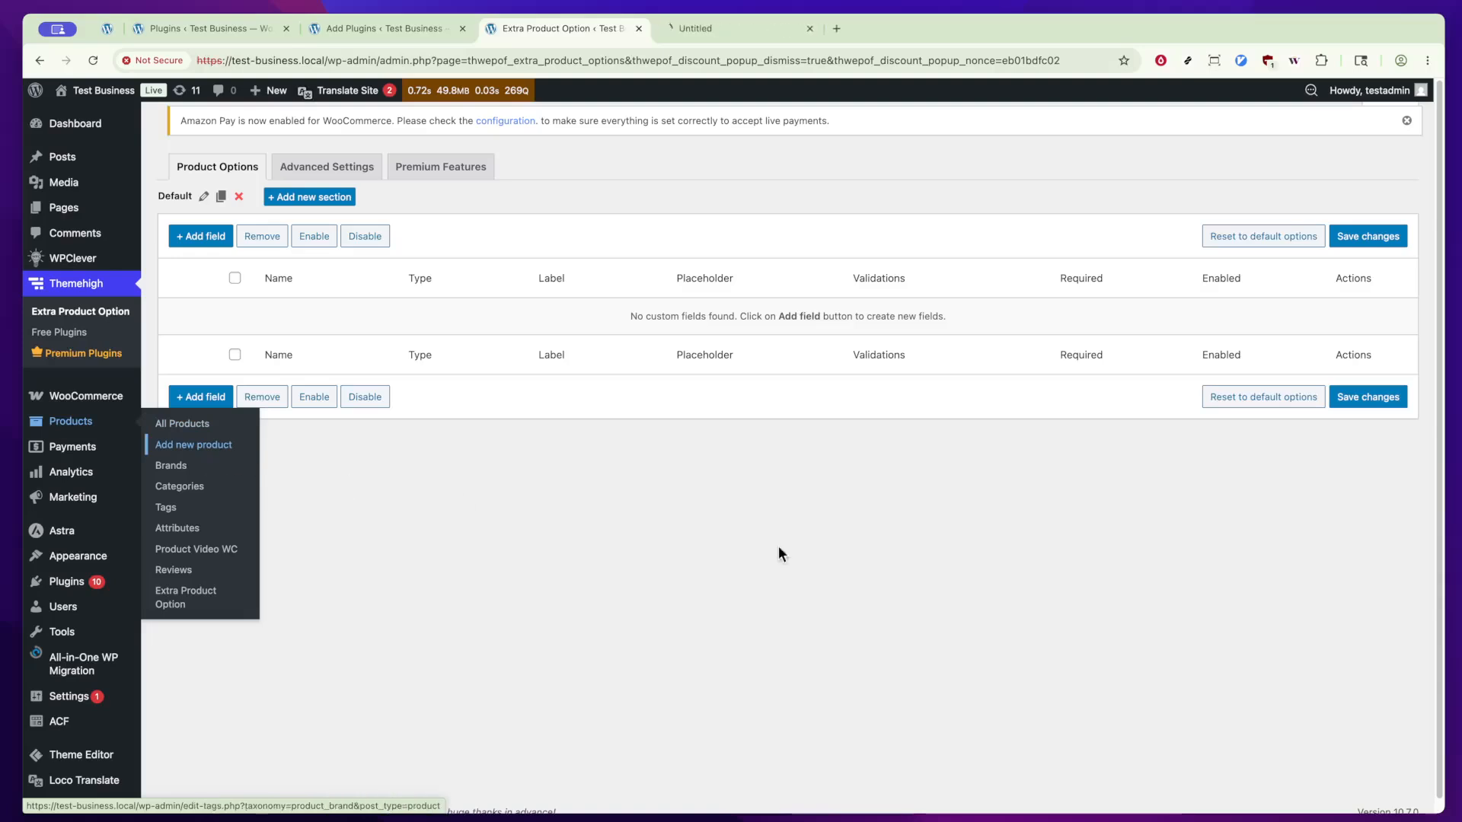
click(735, 28)
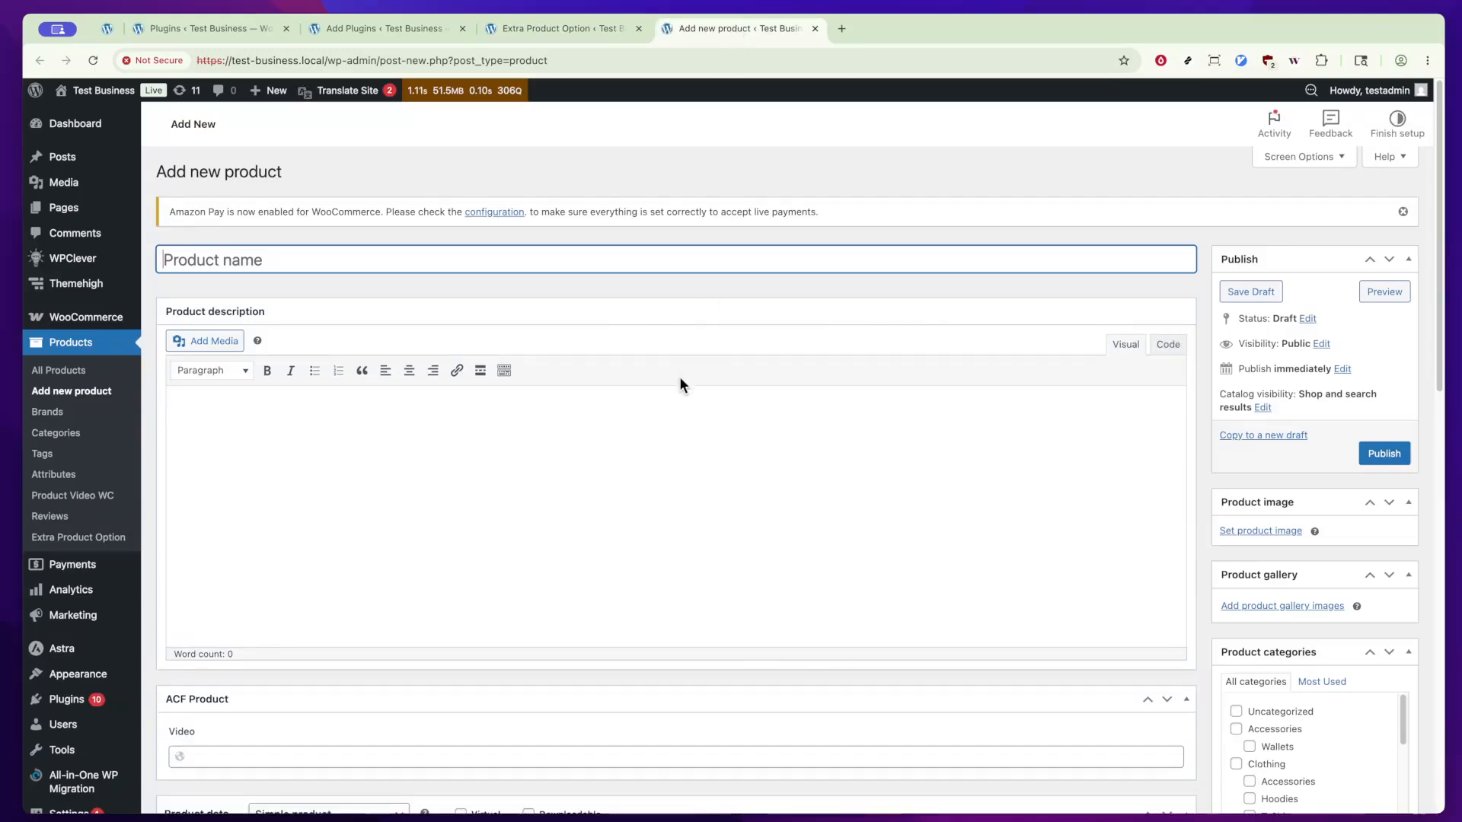
Step: Examine the new-product form, from the description and product data to the short description and video sections
scroll(680, 376, down, 1)
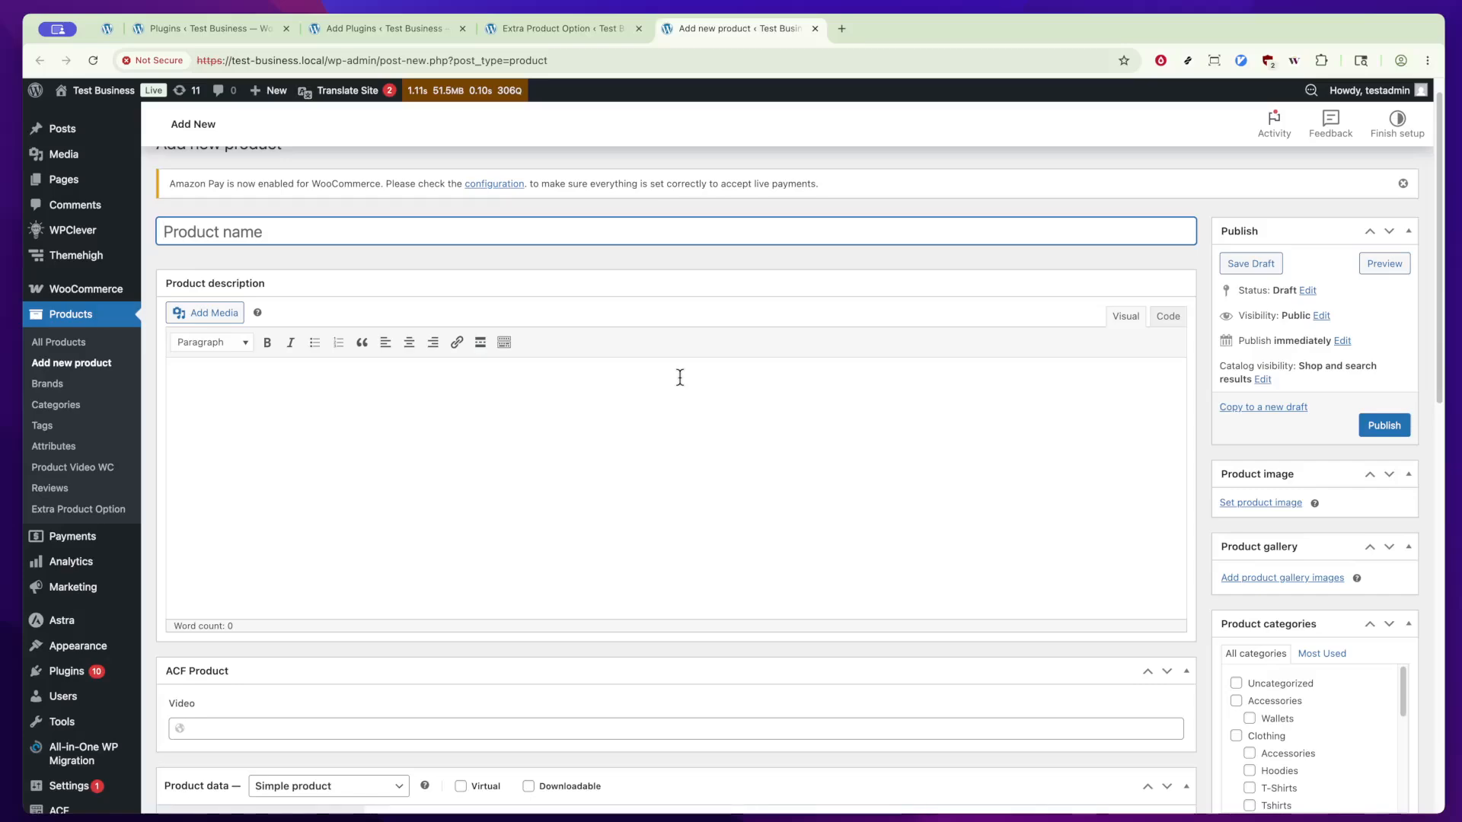
scroll(680, 376, down, 5)
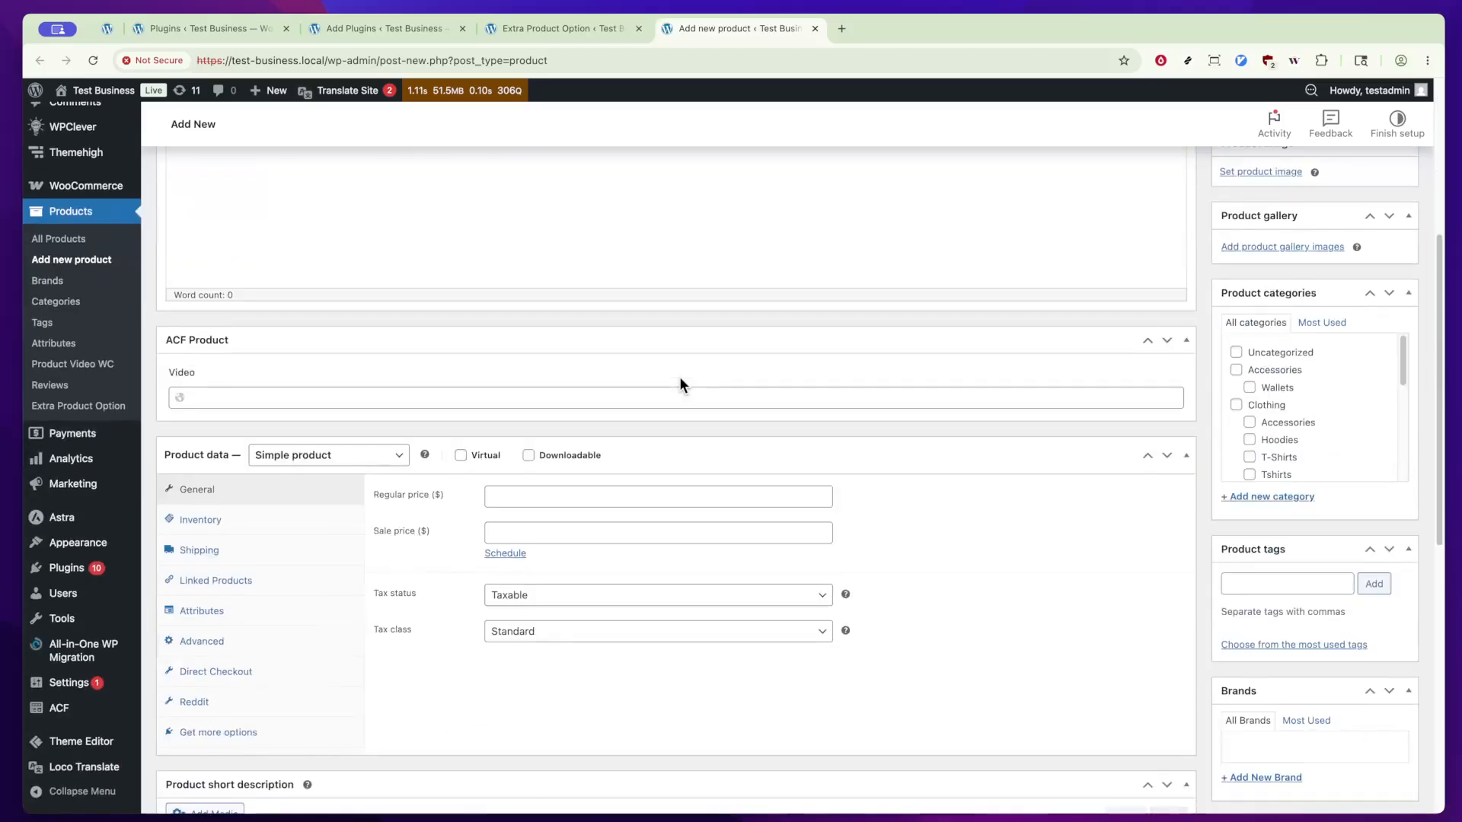
scroll(680, 377, down, 4)
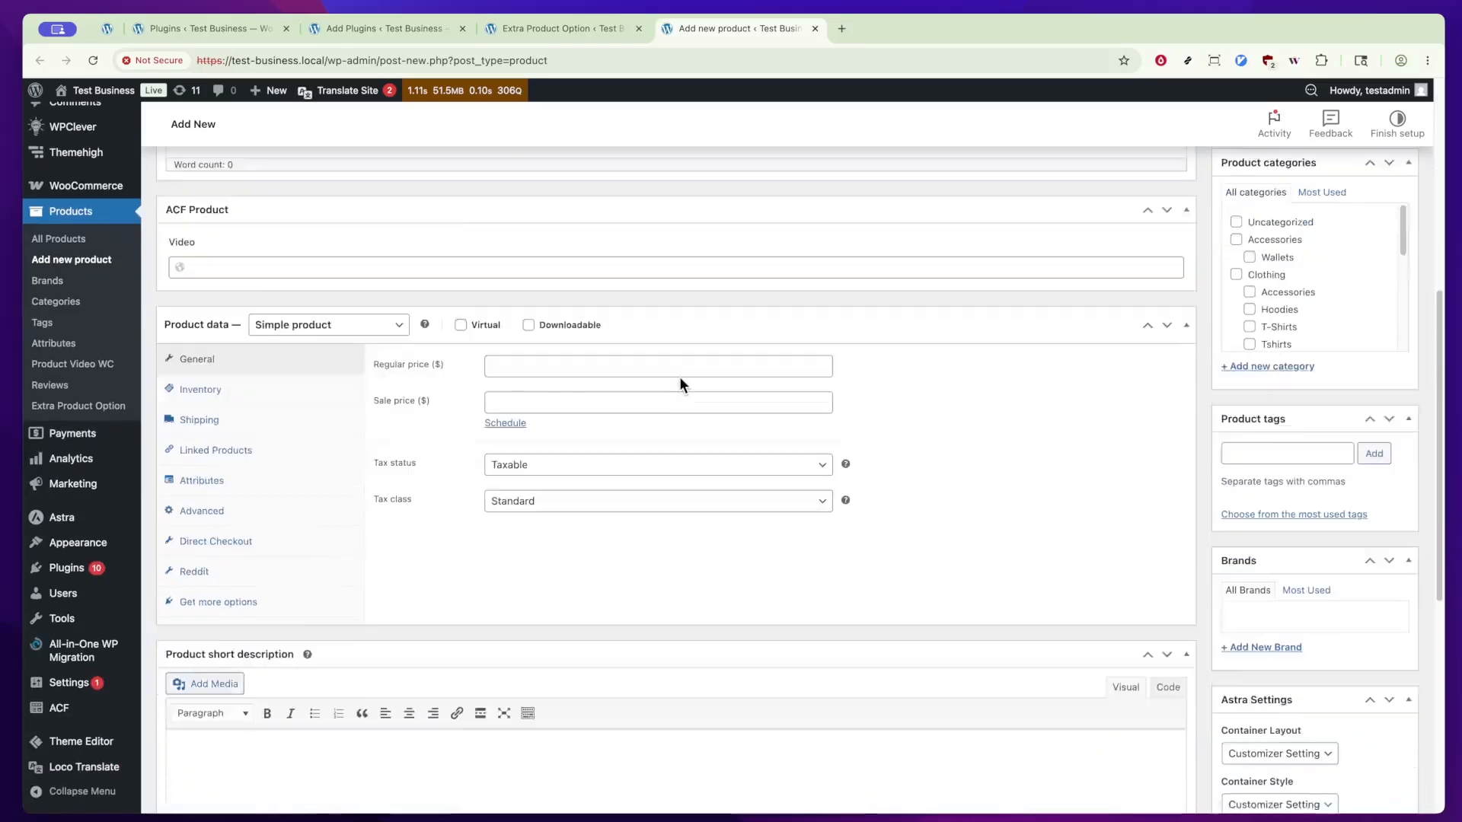
scroll(680, 377, down, 1)
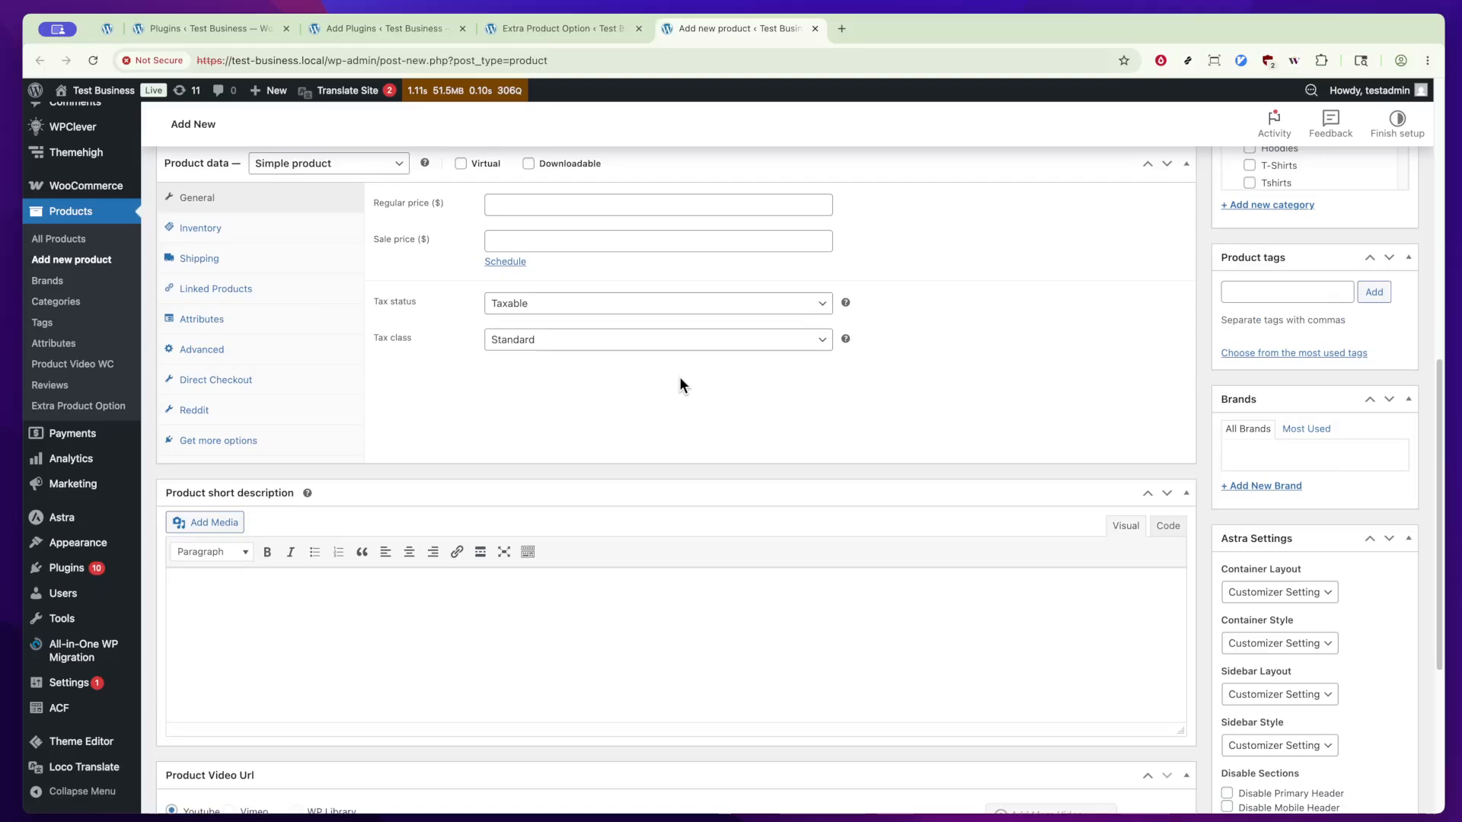
scroll(679, 376, down, 2)
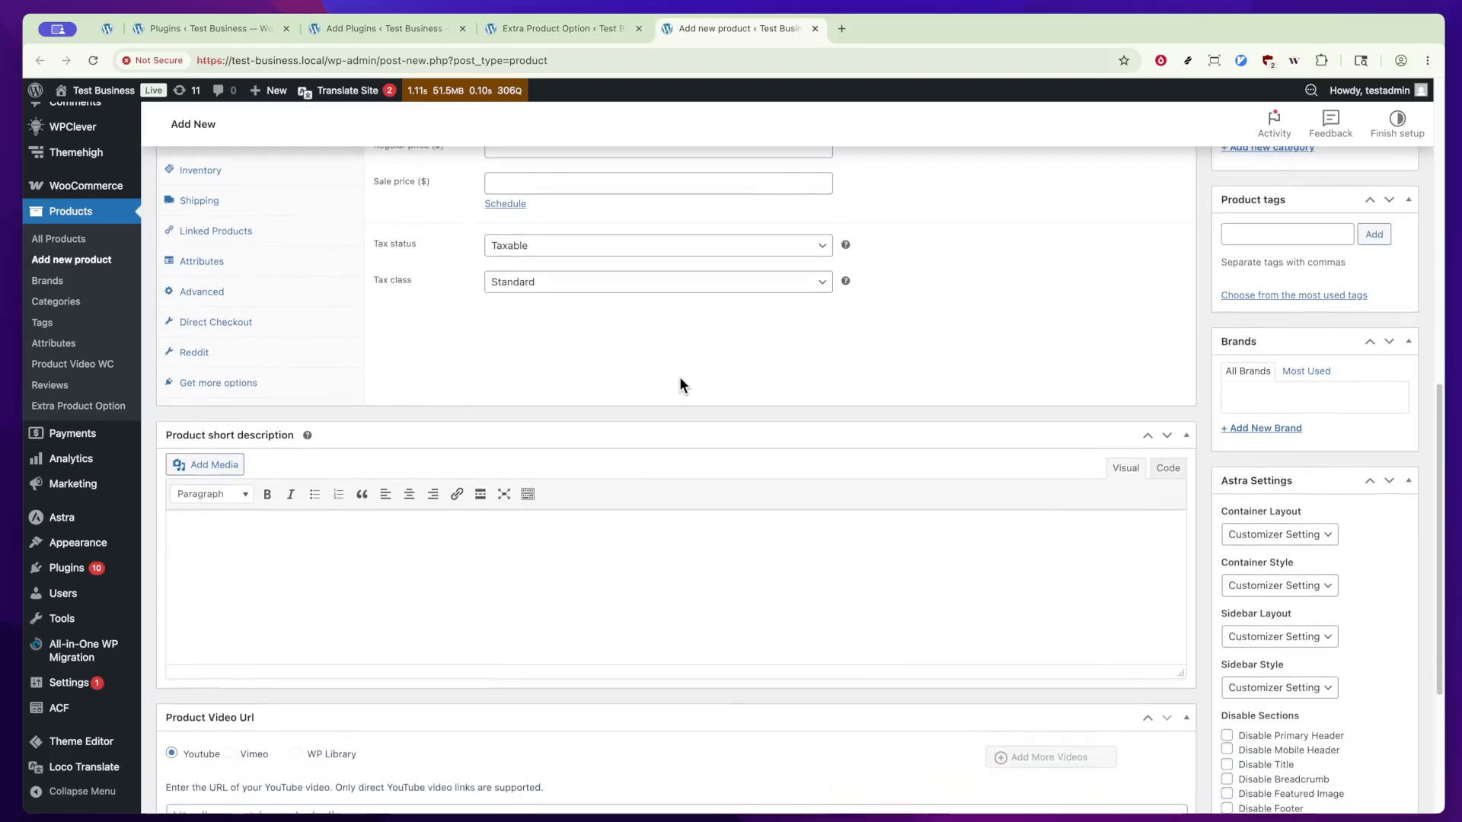
scroll(680, 377, down, 3)
scroll(679, 376, up, 8)
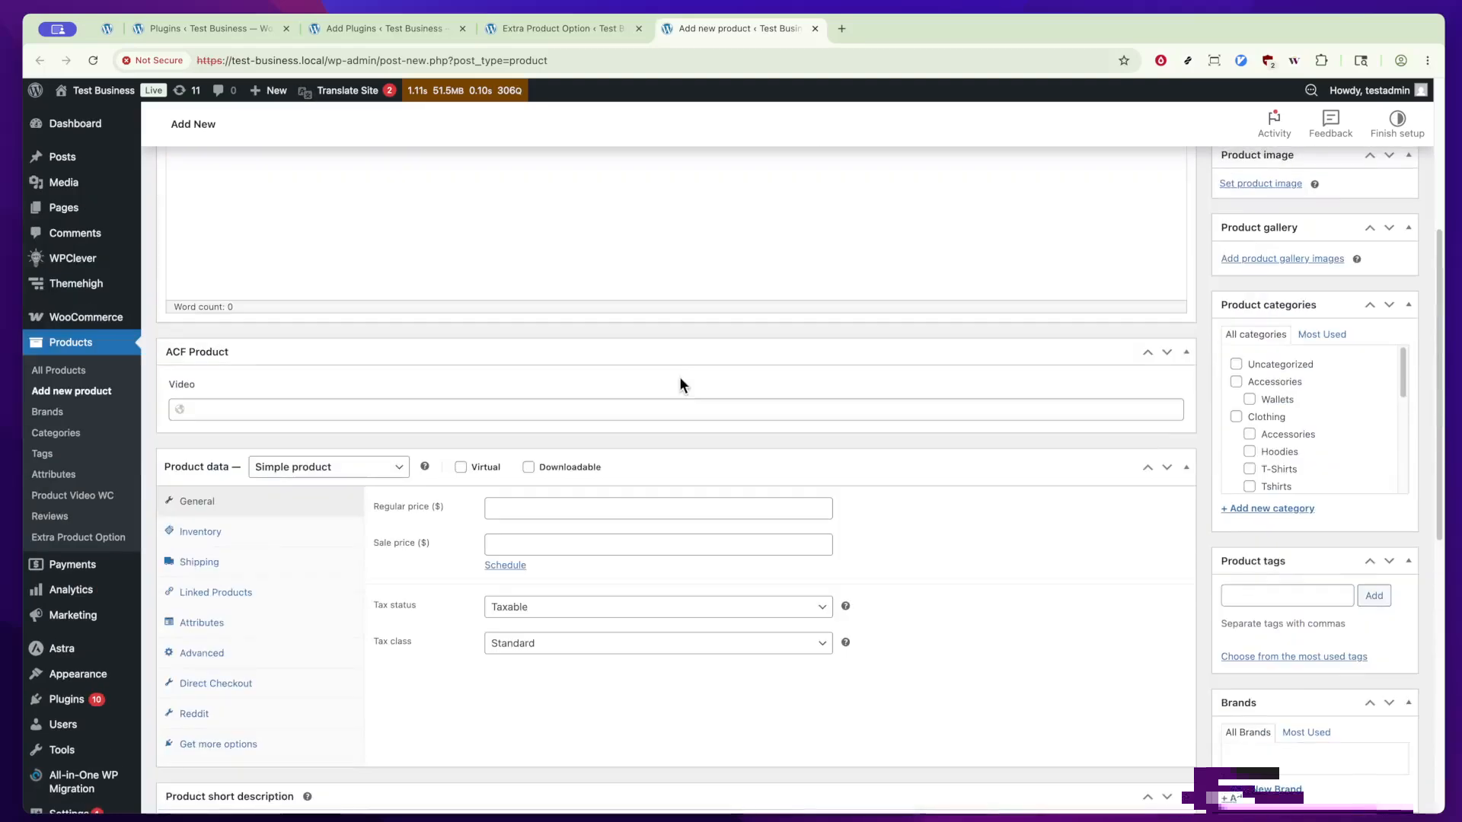
scroll(679, 376, up, 3)
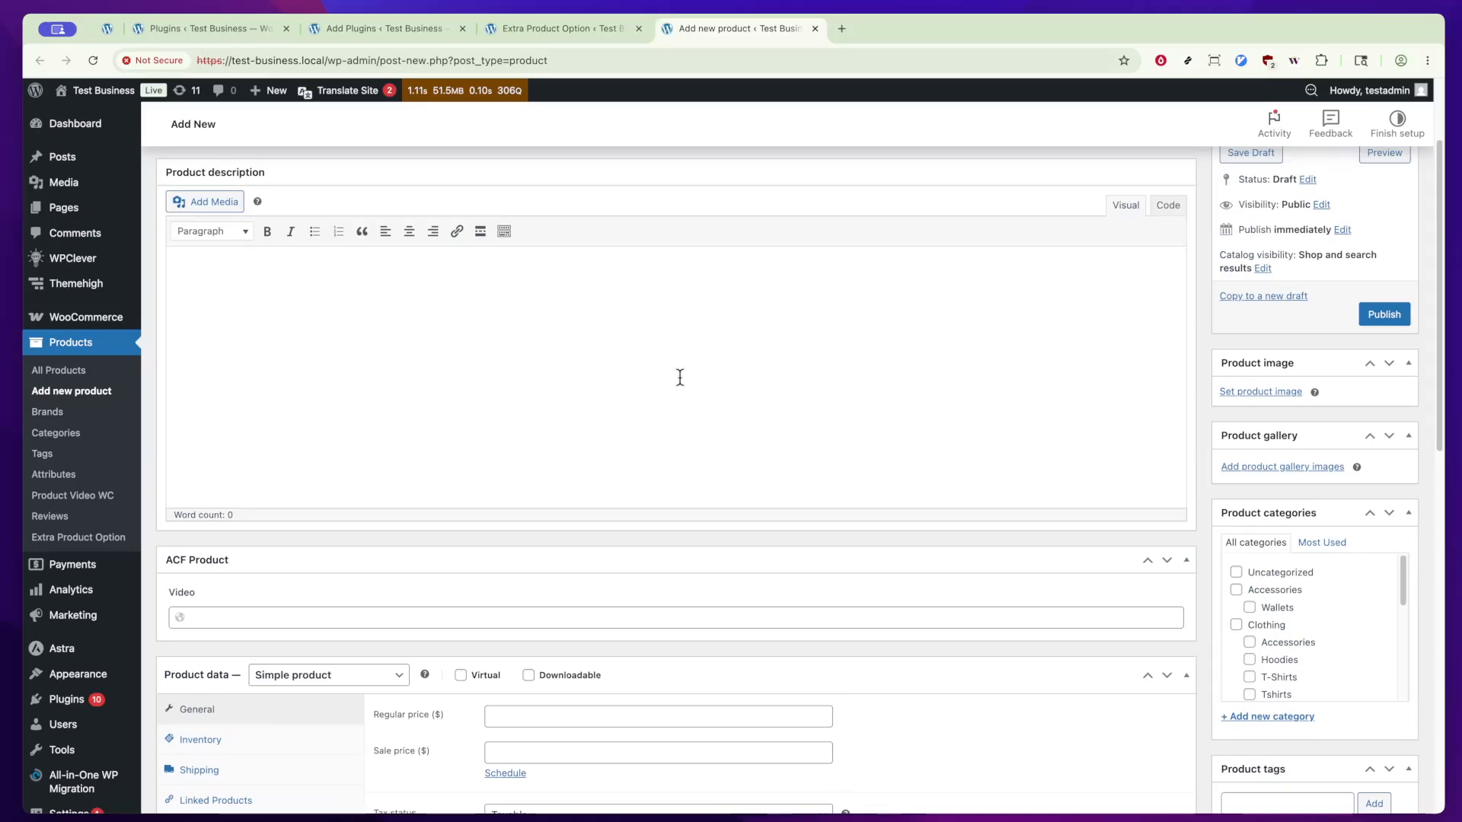
scroll(680, 377, up, 2)
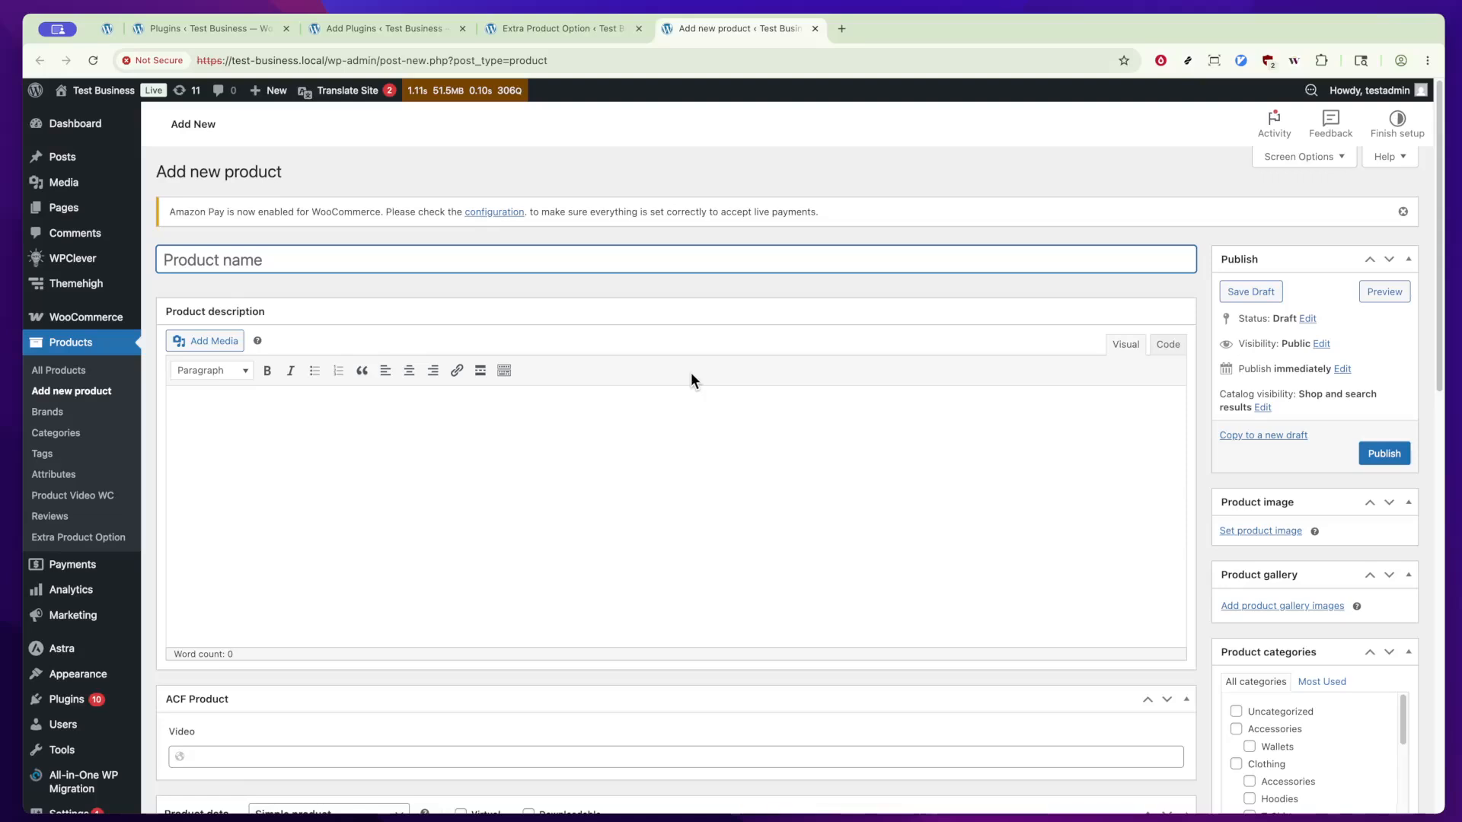
scroll(603, 494, down, 2)
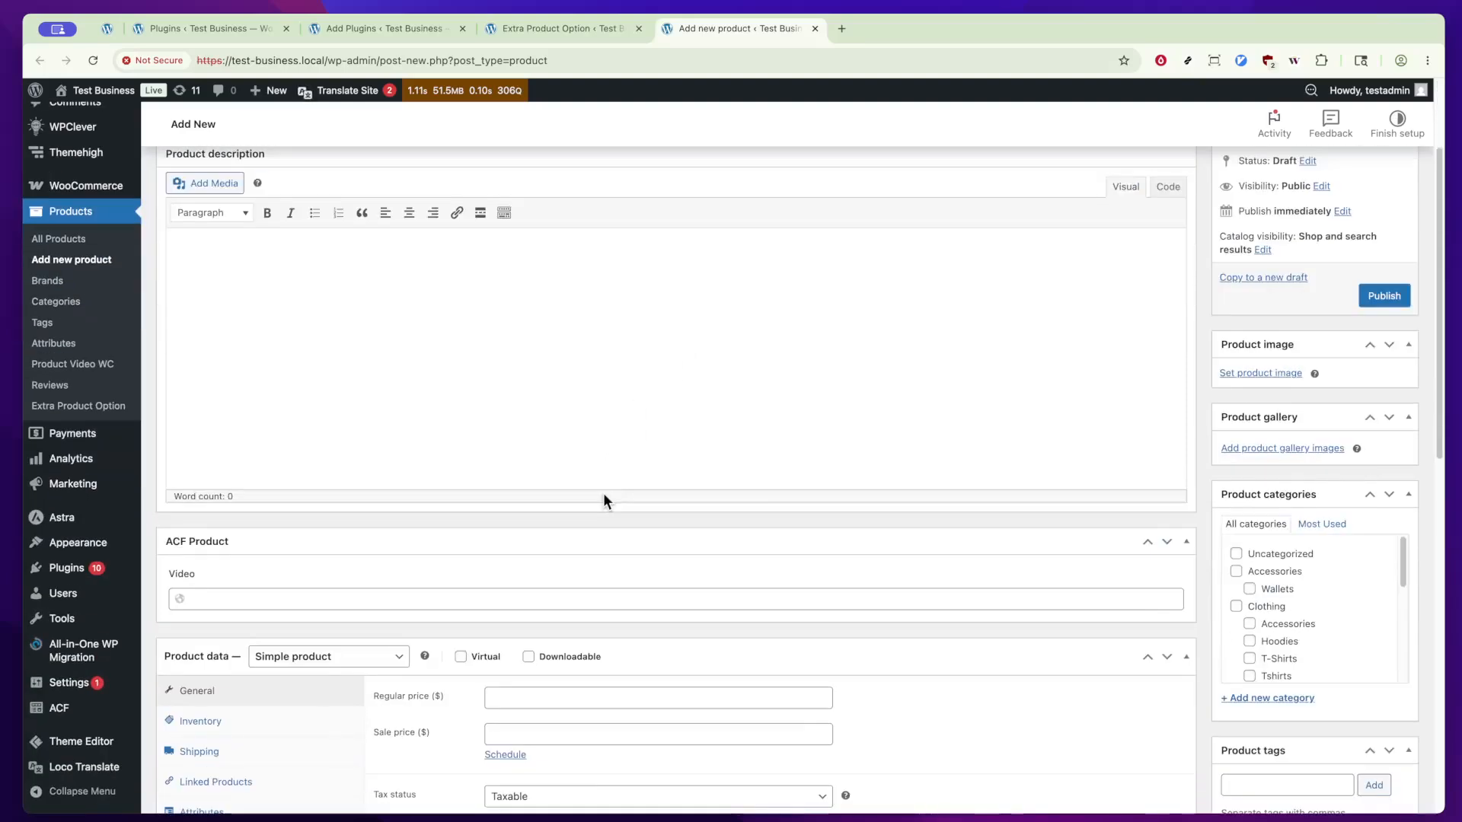
Step: In the Extra Product Option settings, start a new field of type Text and name it test
click(513, 29)
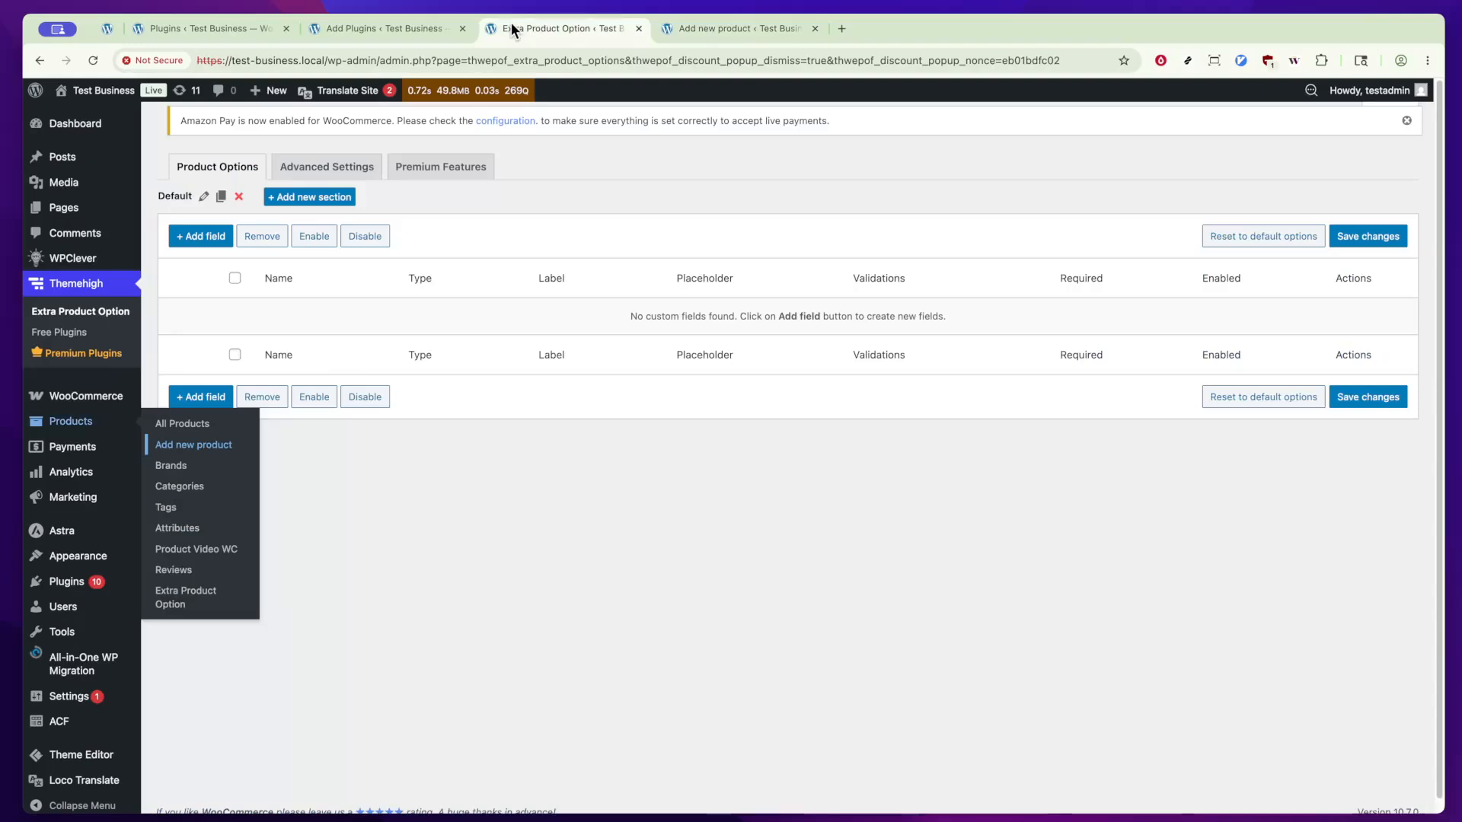
click(193, 236)
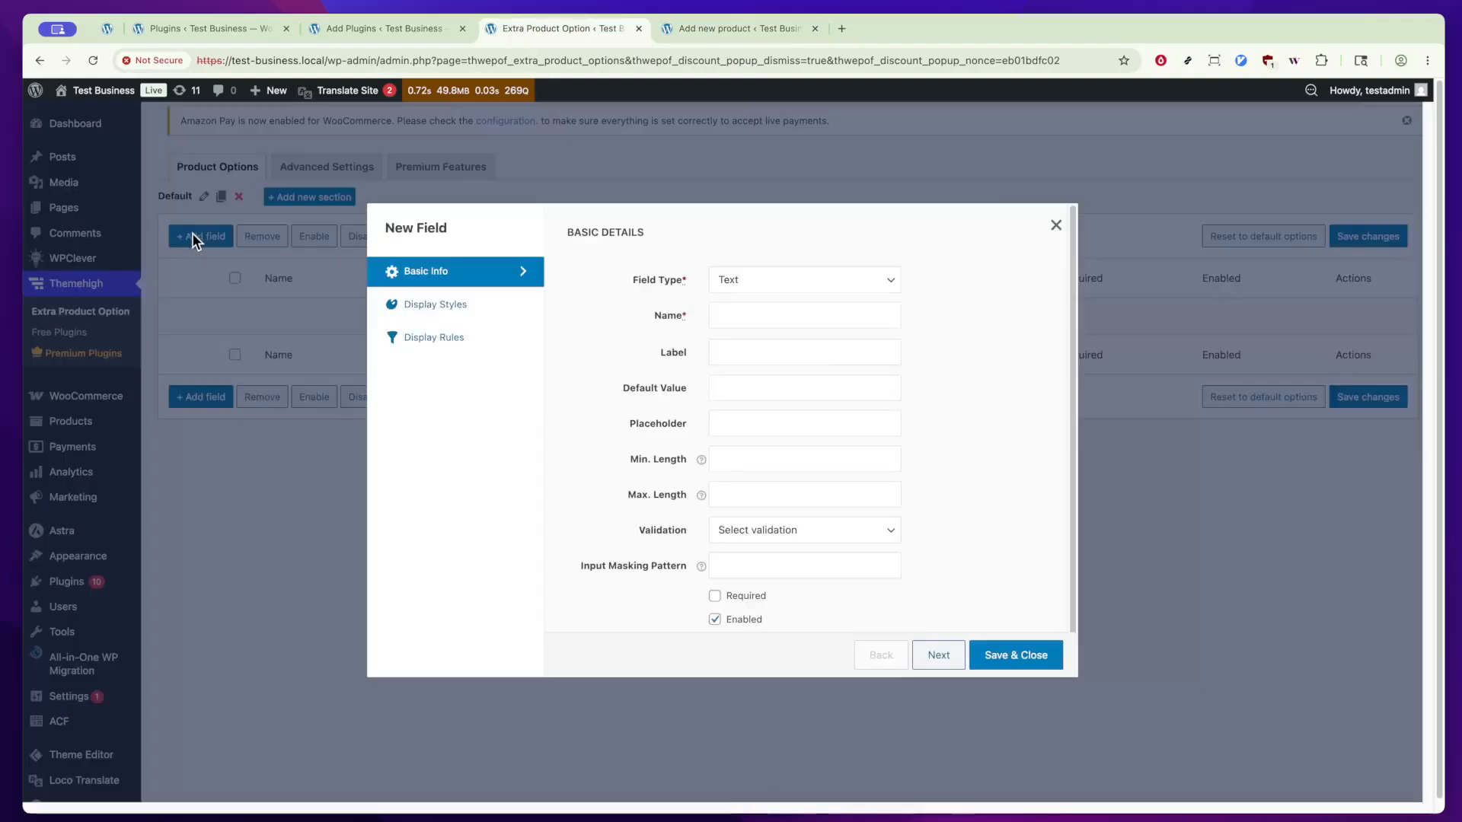
click(785, 317)
text(test)
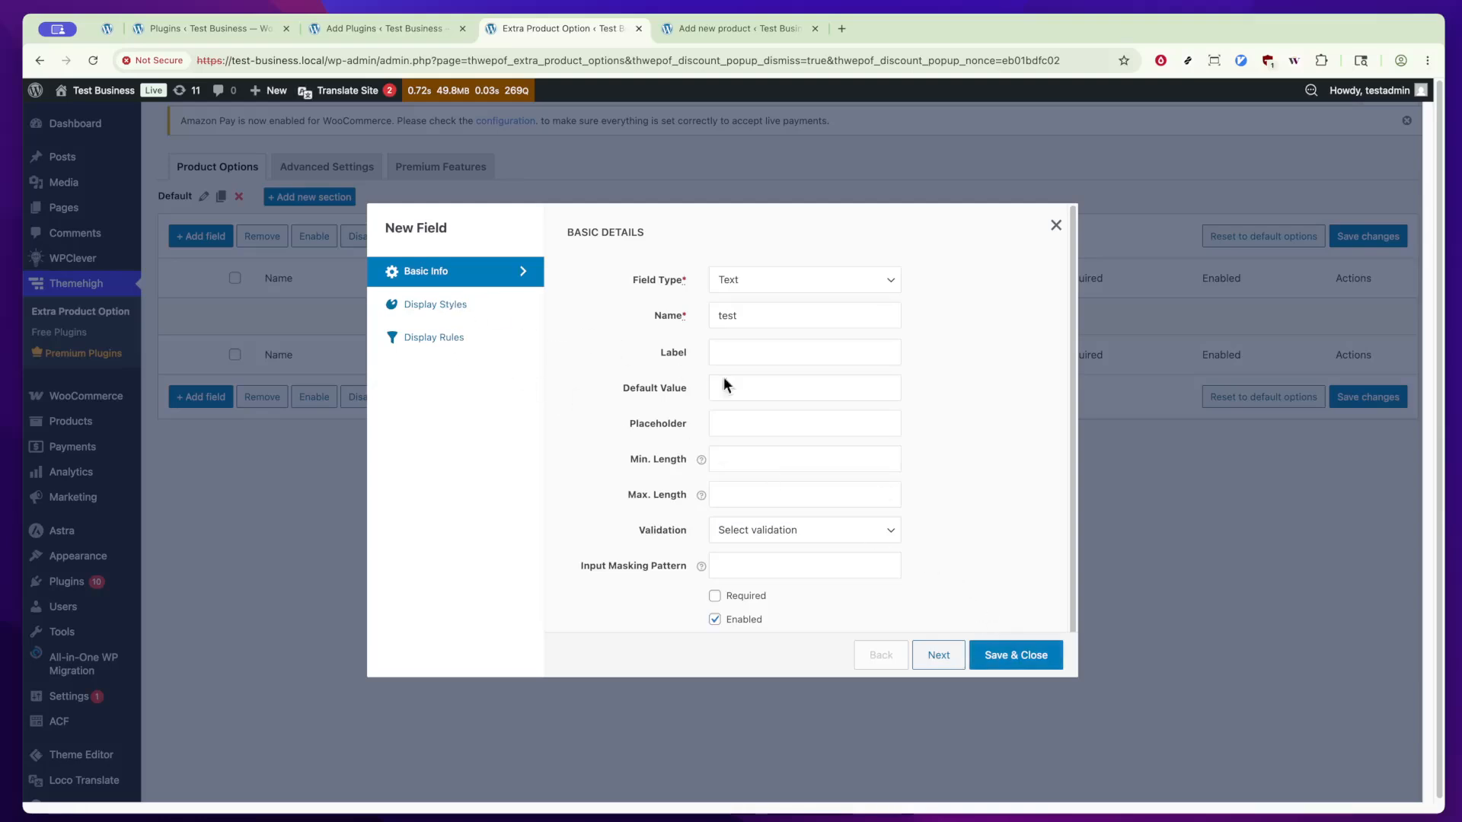
scroll(785, 433, down, 1)
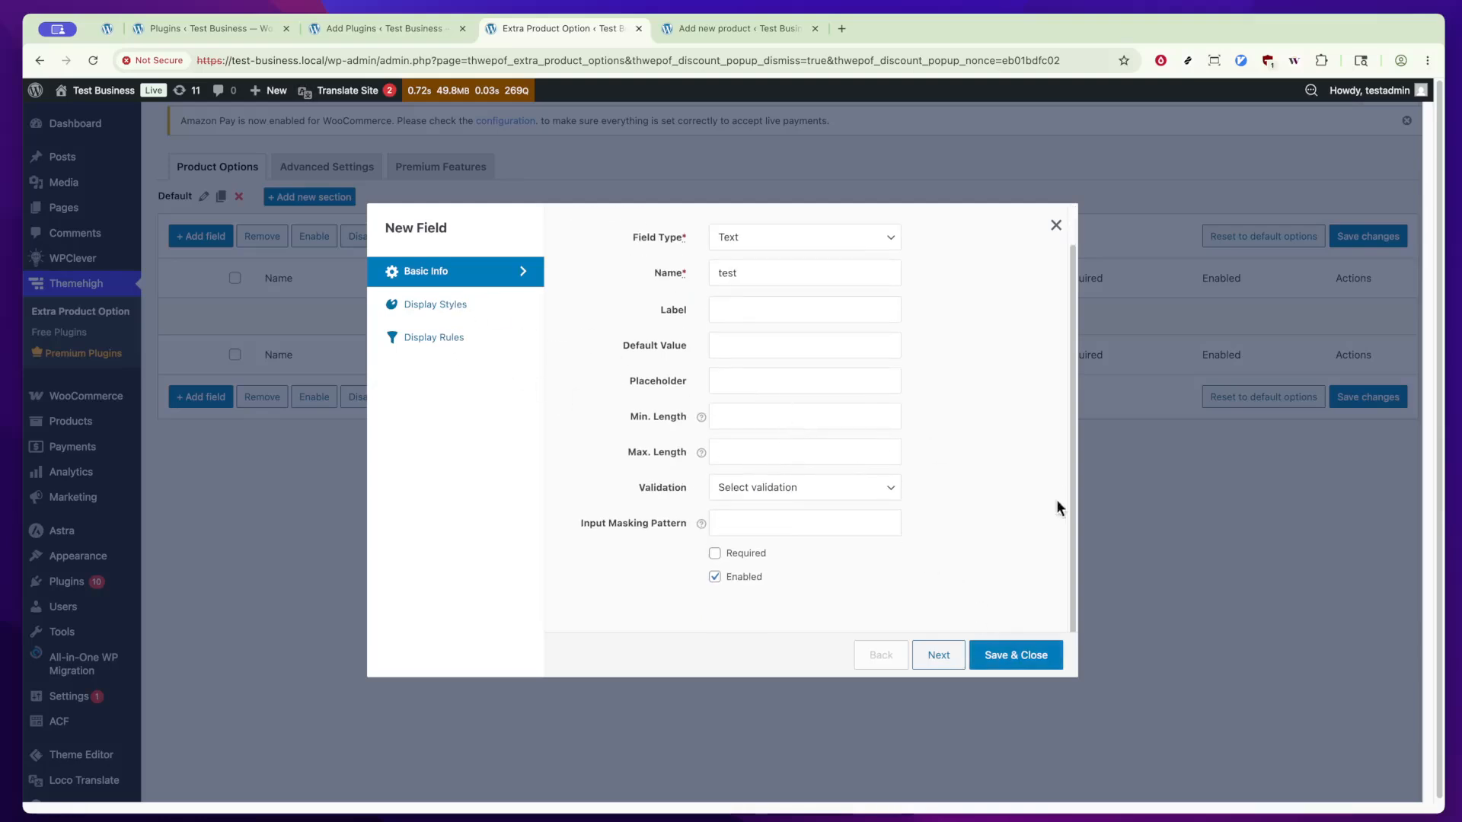
Step: Examine the new field's validation choices, display styles and display rules
click(881, 492)
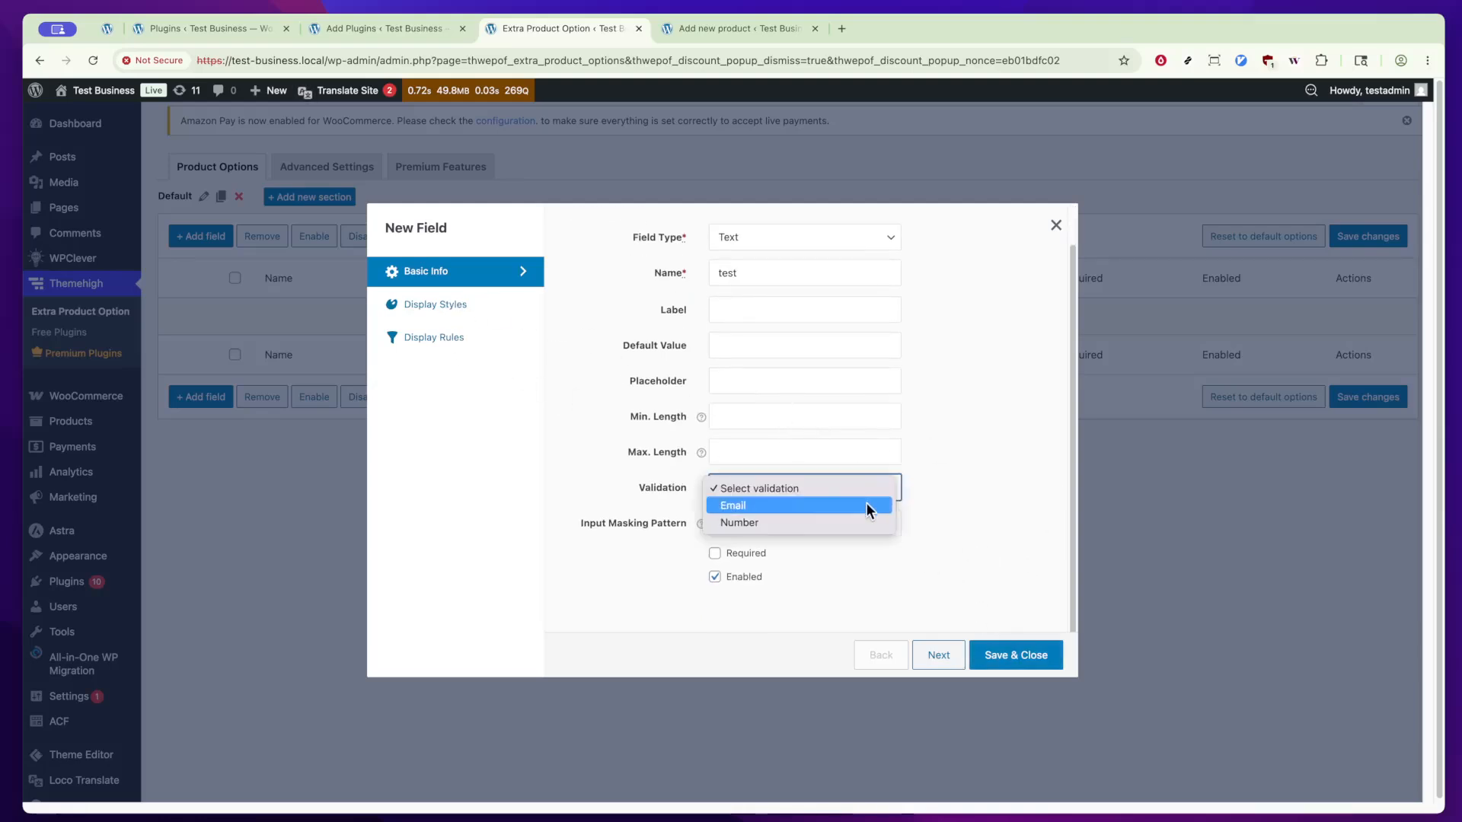
click(976, 521)
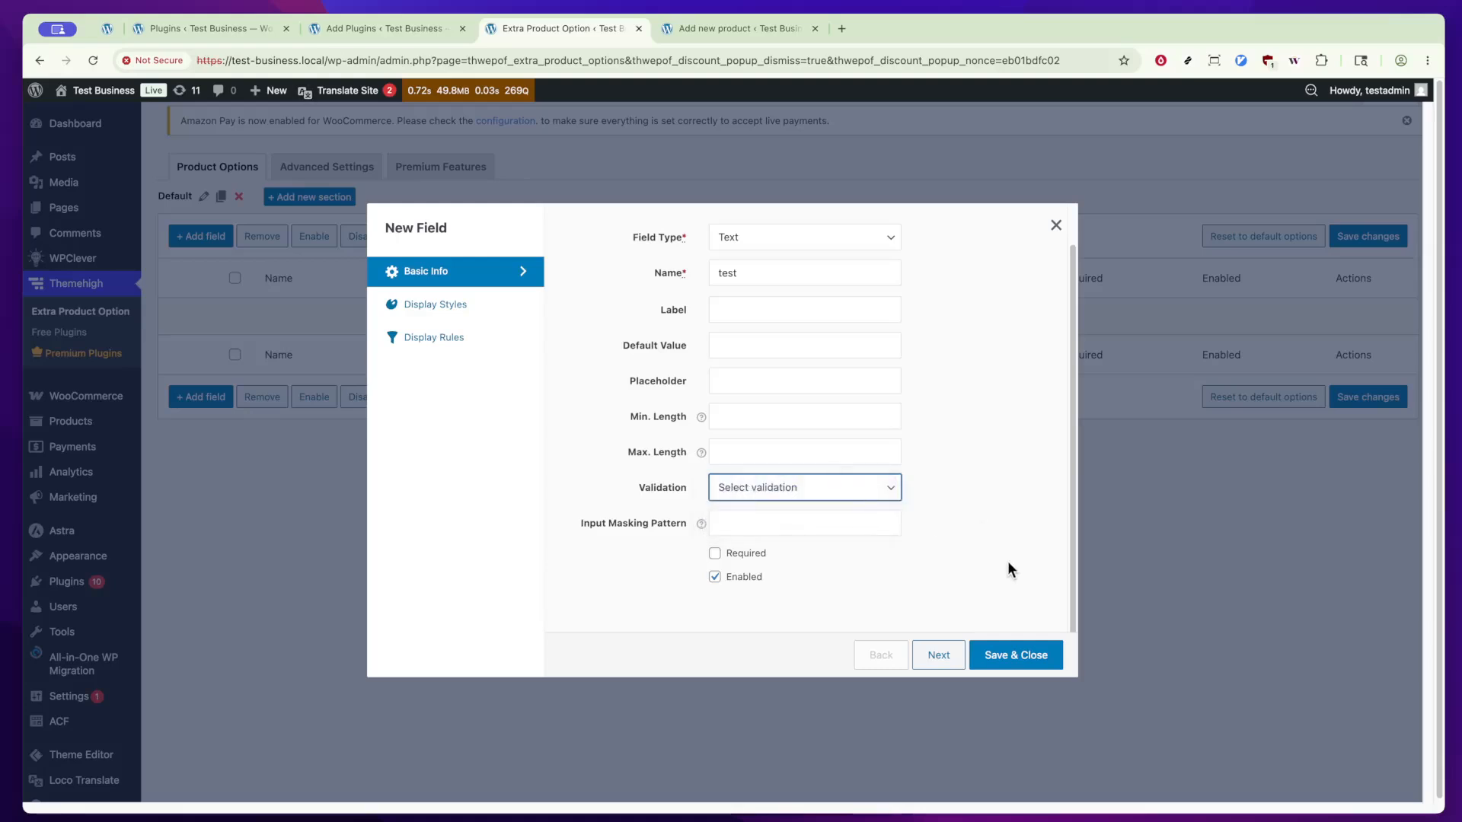
scroll(1000, 575, up, 1)
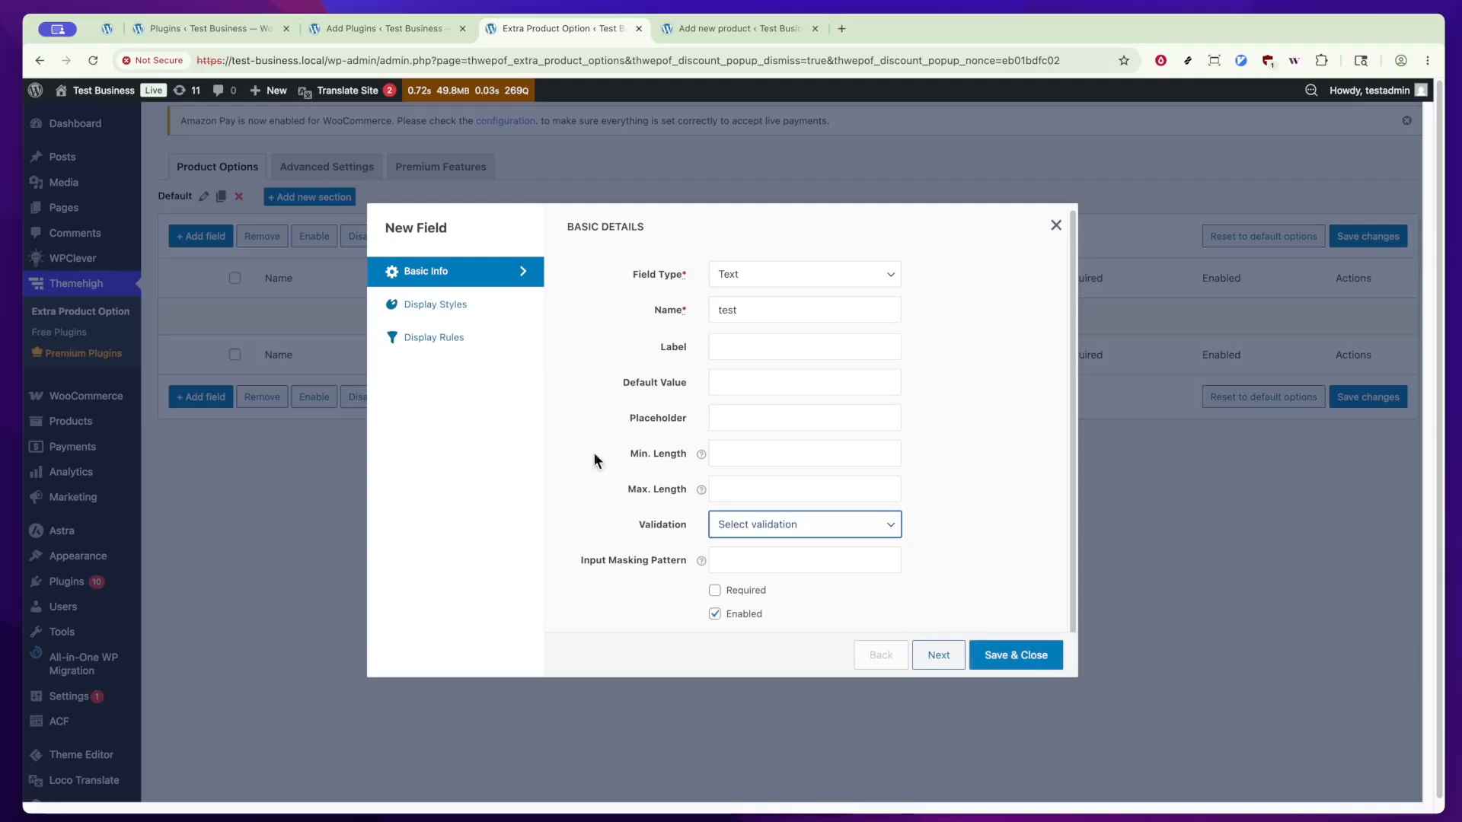
click(456, 304)
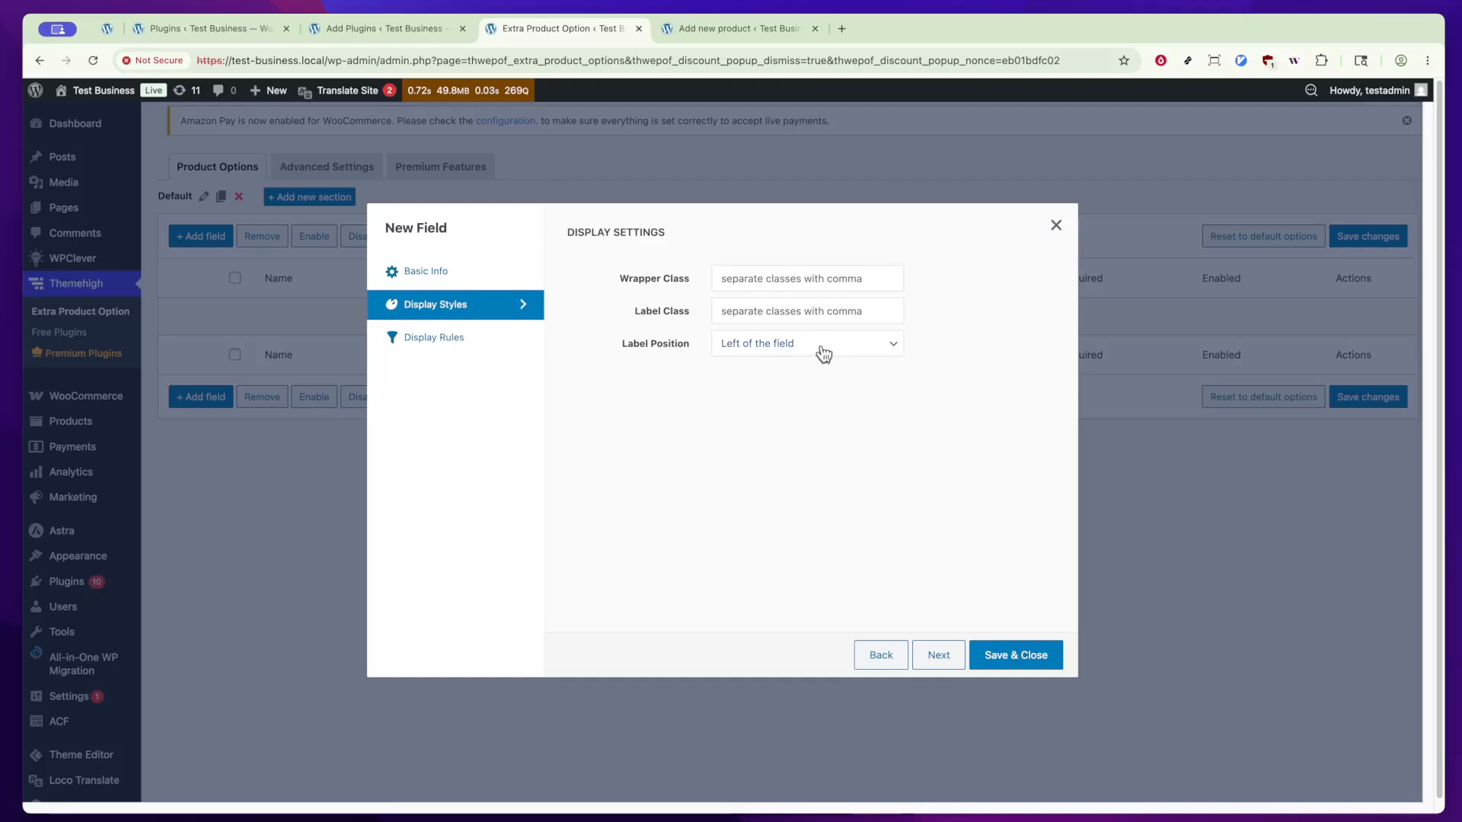
click(464, 343)
click(466, 306)
click(792, 278)
click(796, 306)
click(450, 346)
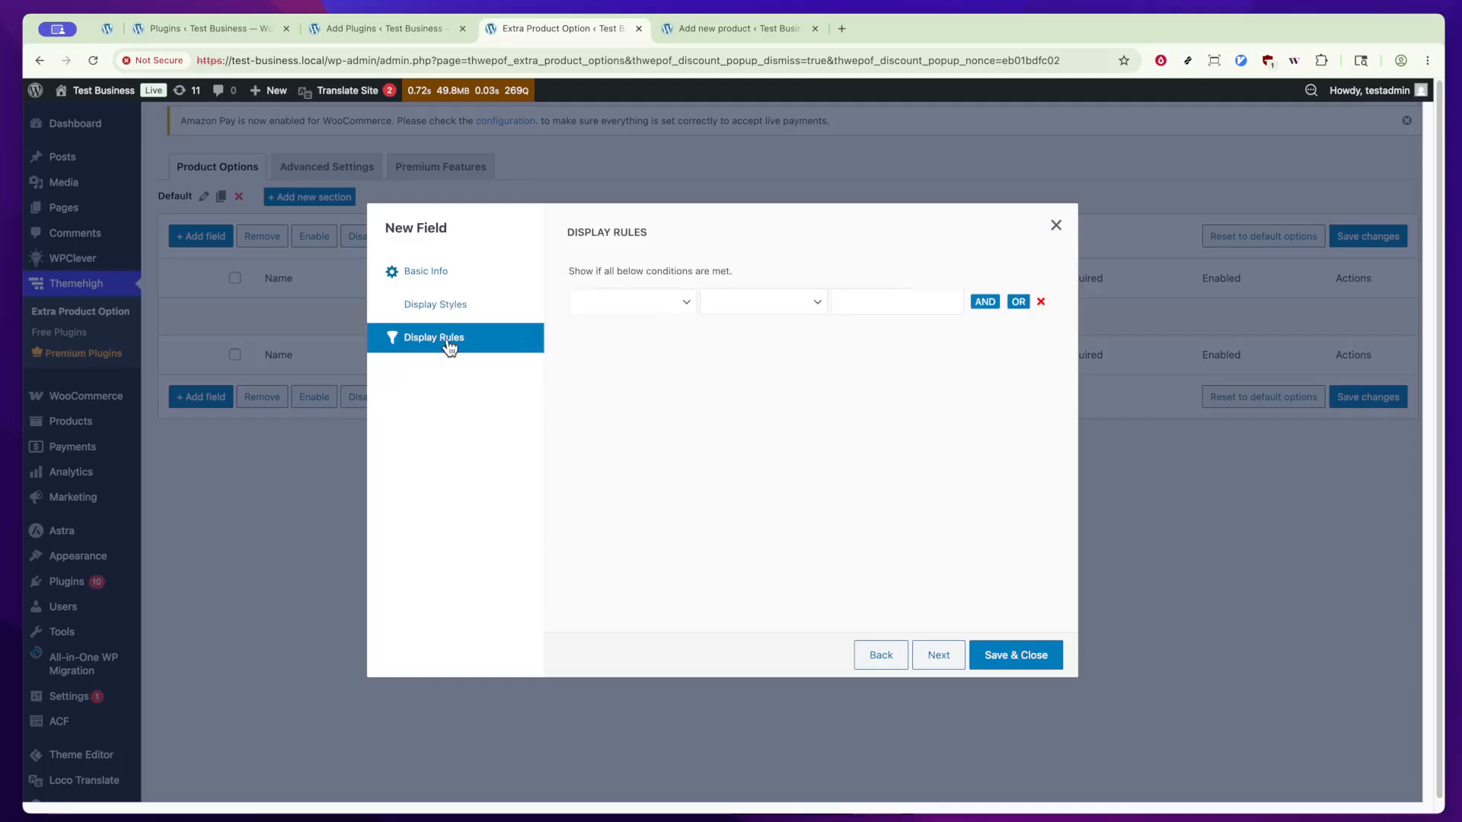
Step: Return to the field's basic details and save the new test field
click(456, 285)
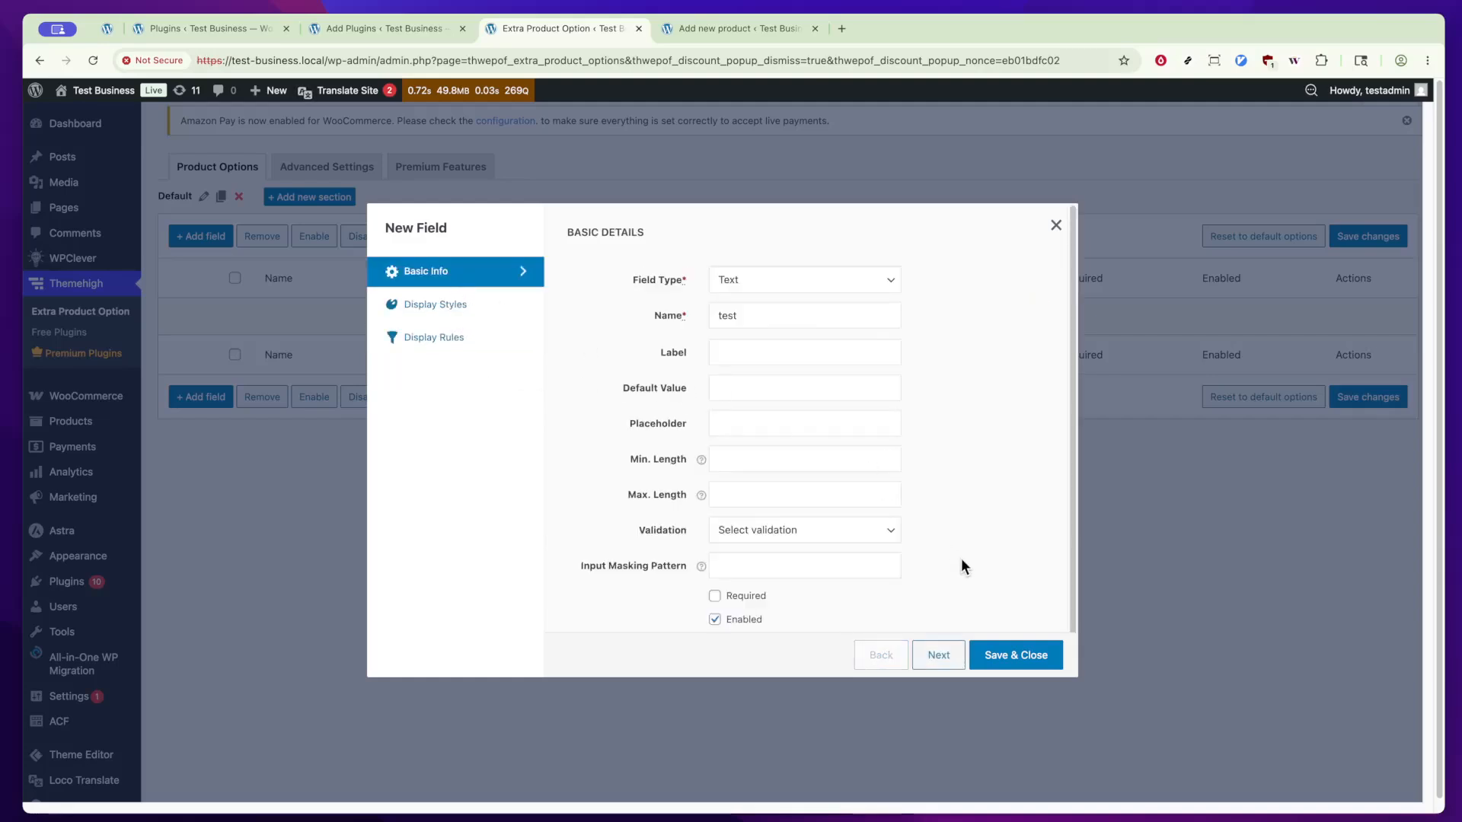
scroll(962, 566, down, 1)
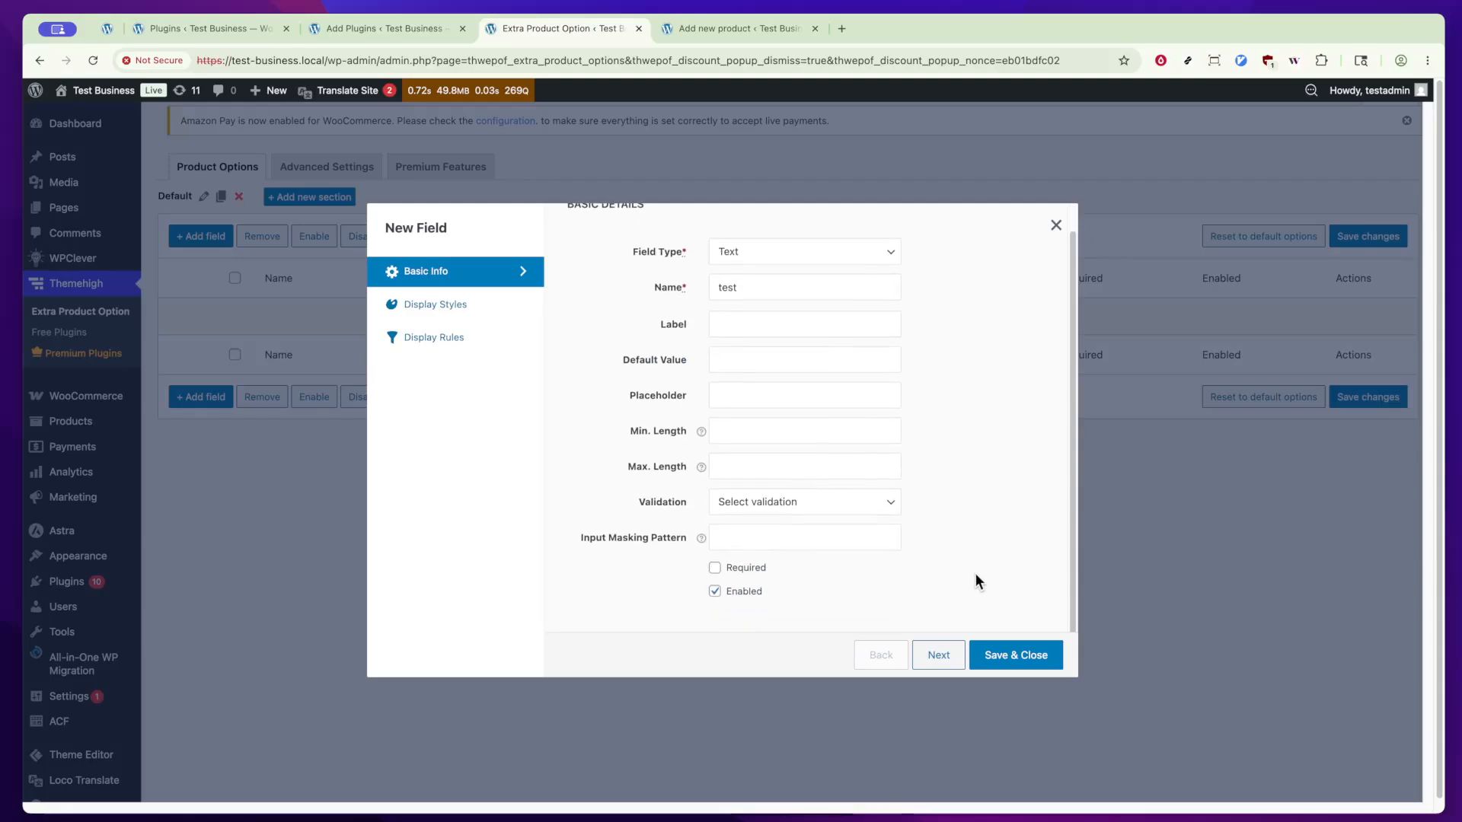
click(1018, 659)
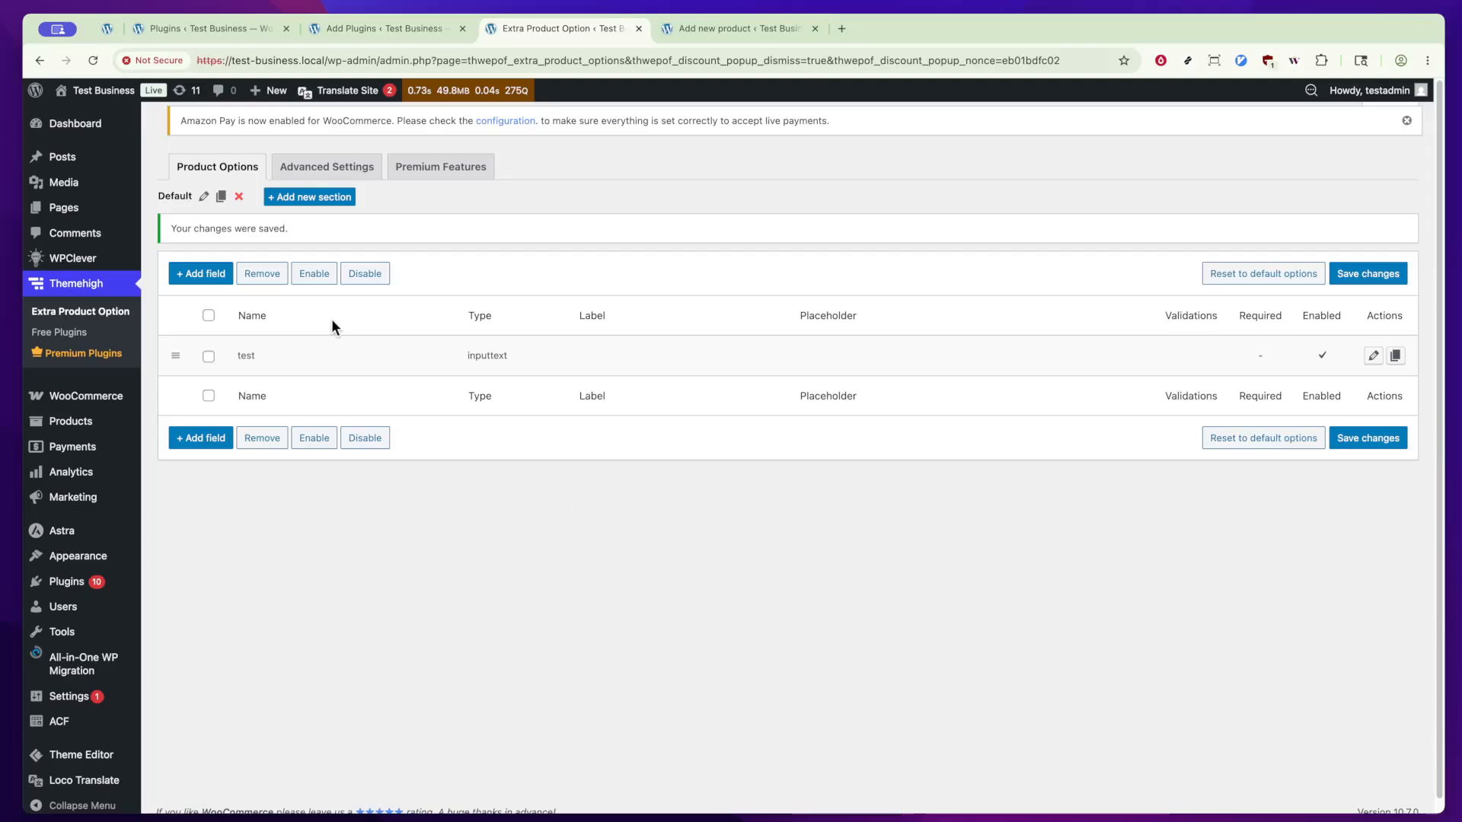
Step: Start a new section with Name/ID Group and title Group, and view its display position choices
click(323, 199)
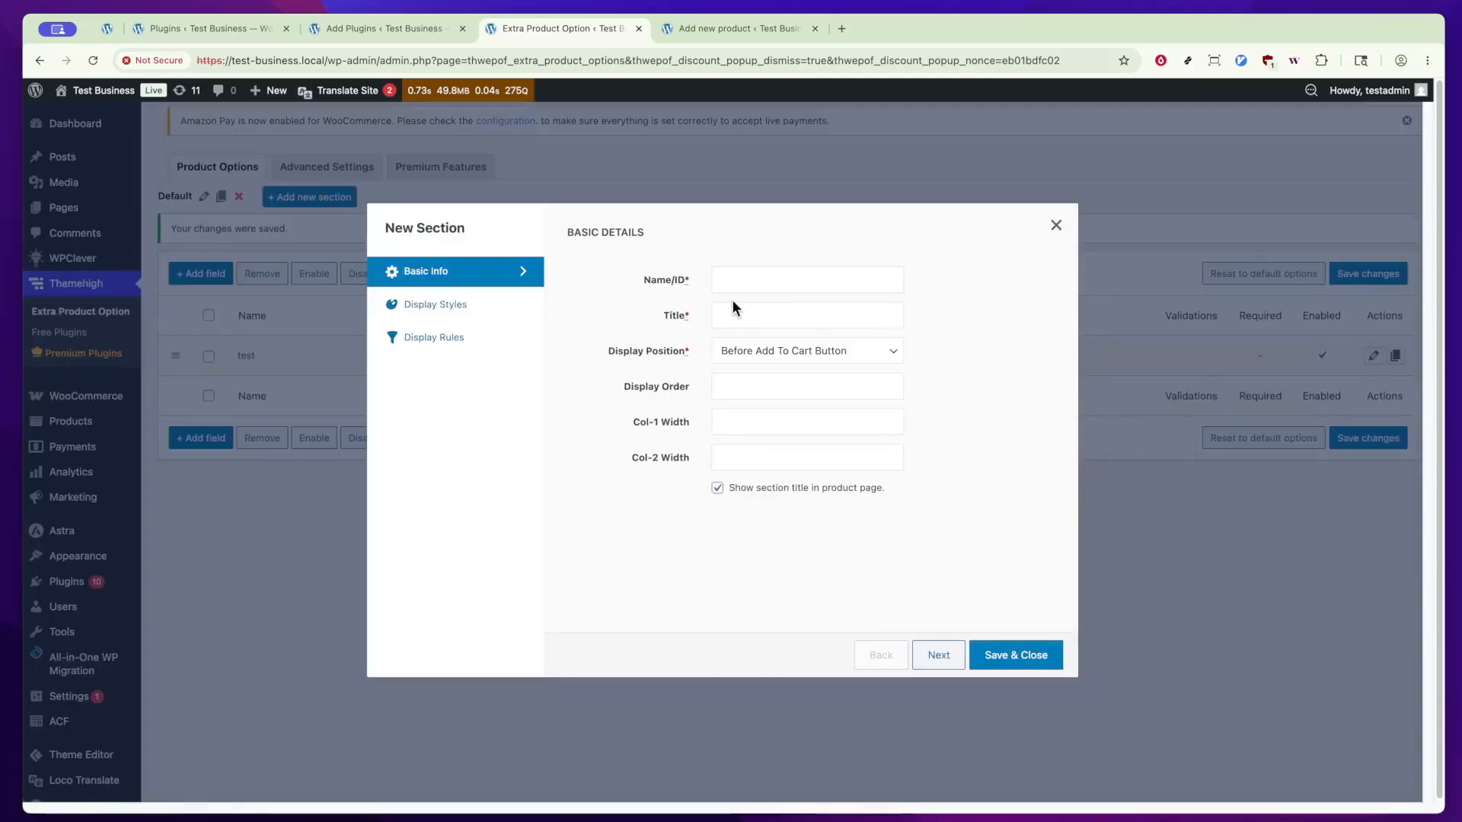
click(762, 286)
text(Group)
key(Tab)
text(Group)
click(859, 347)
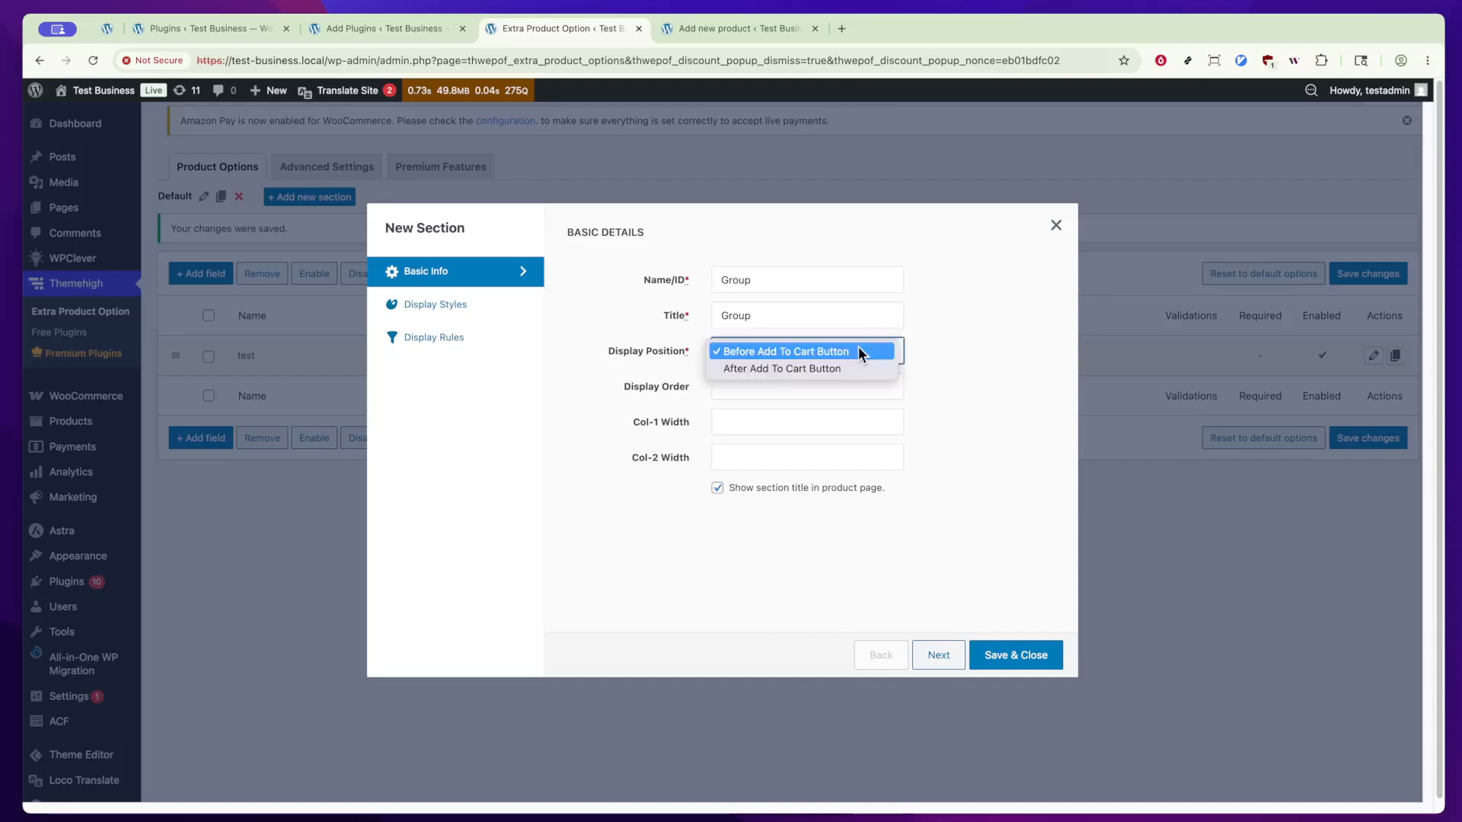
click(939, 355)
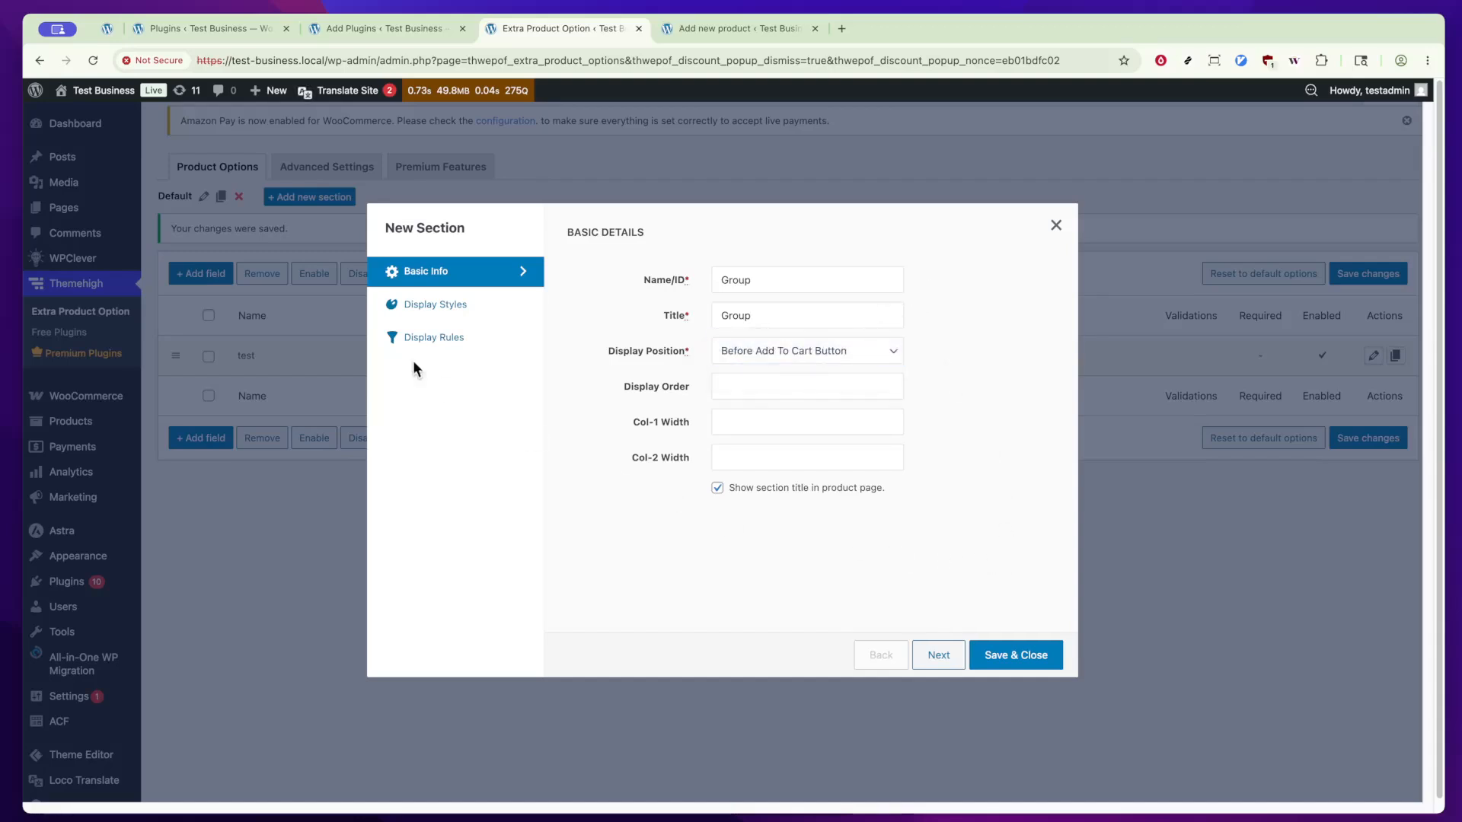
Step: View the new section's display styles and display rules, and try to save the section
click(417, 313)
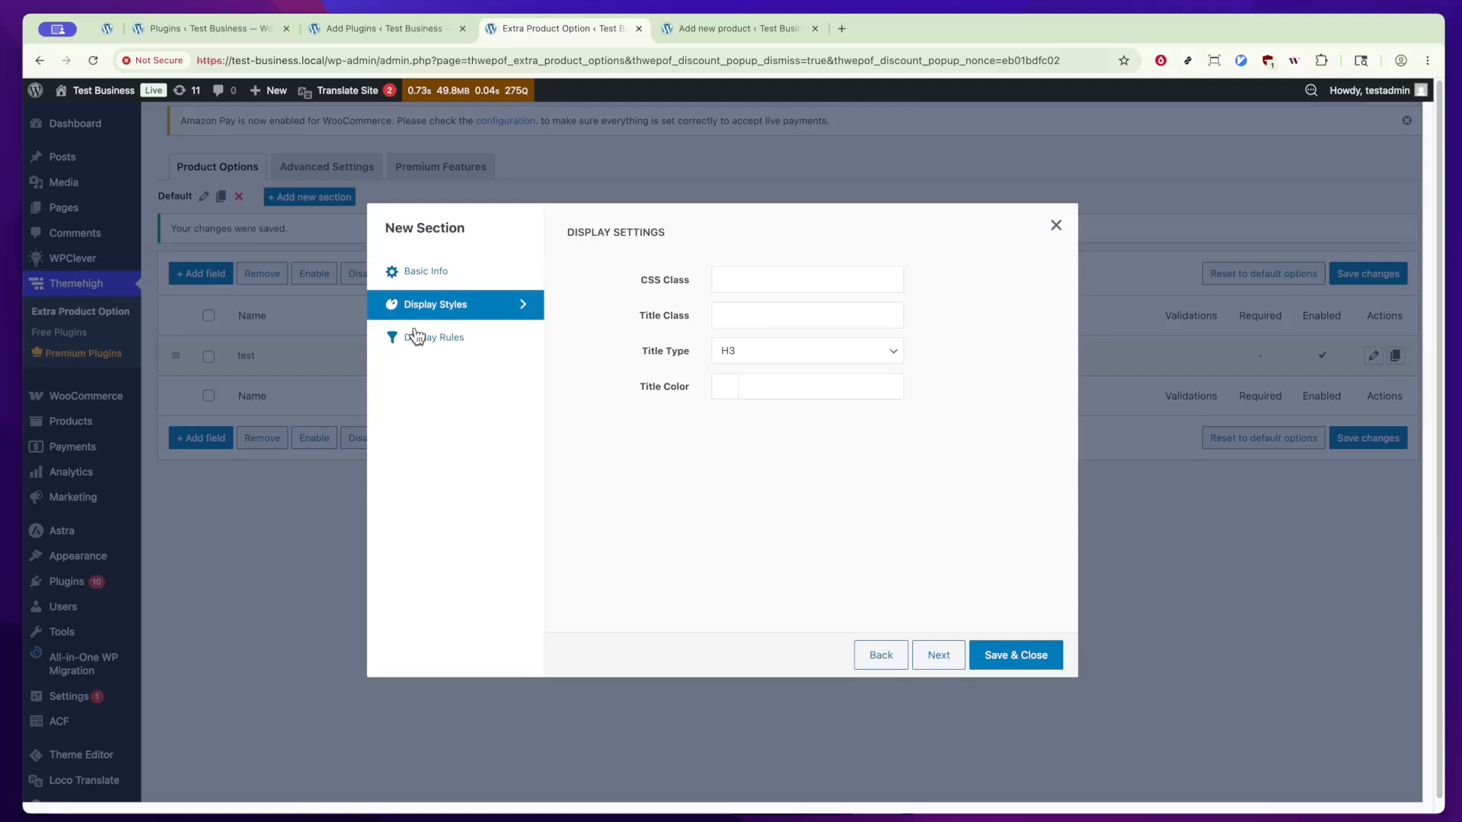
click(419, 336)
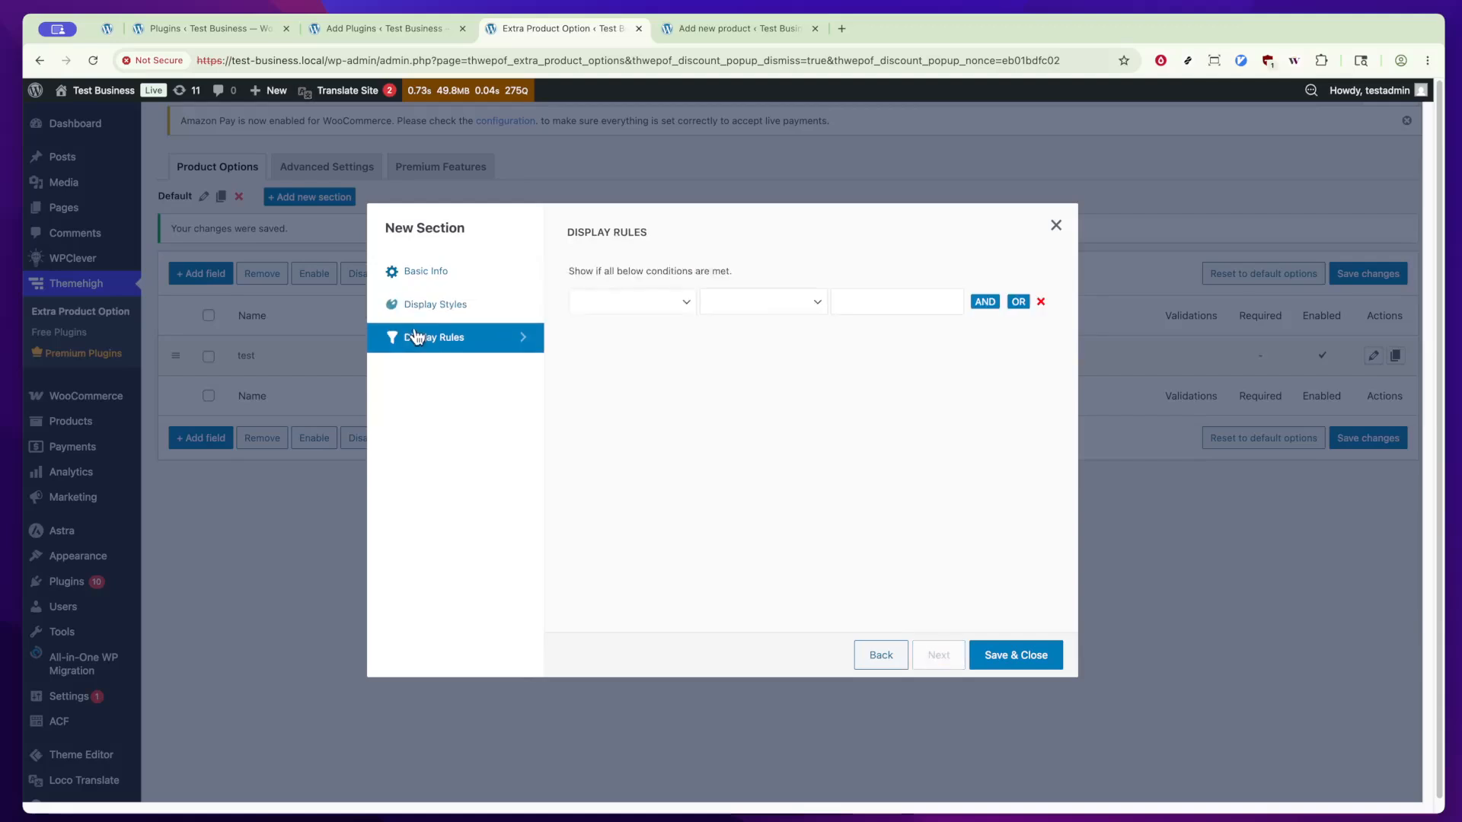
click(1017, 654)
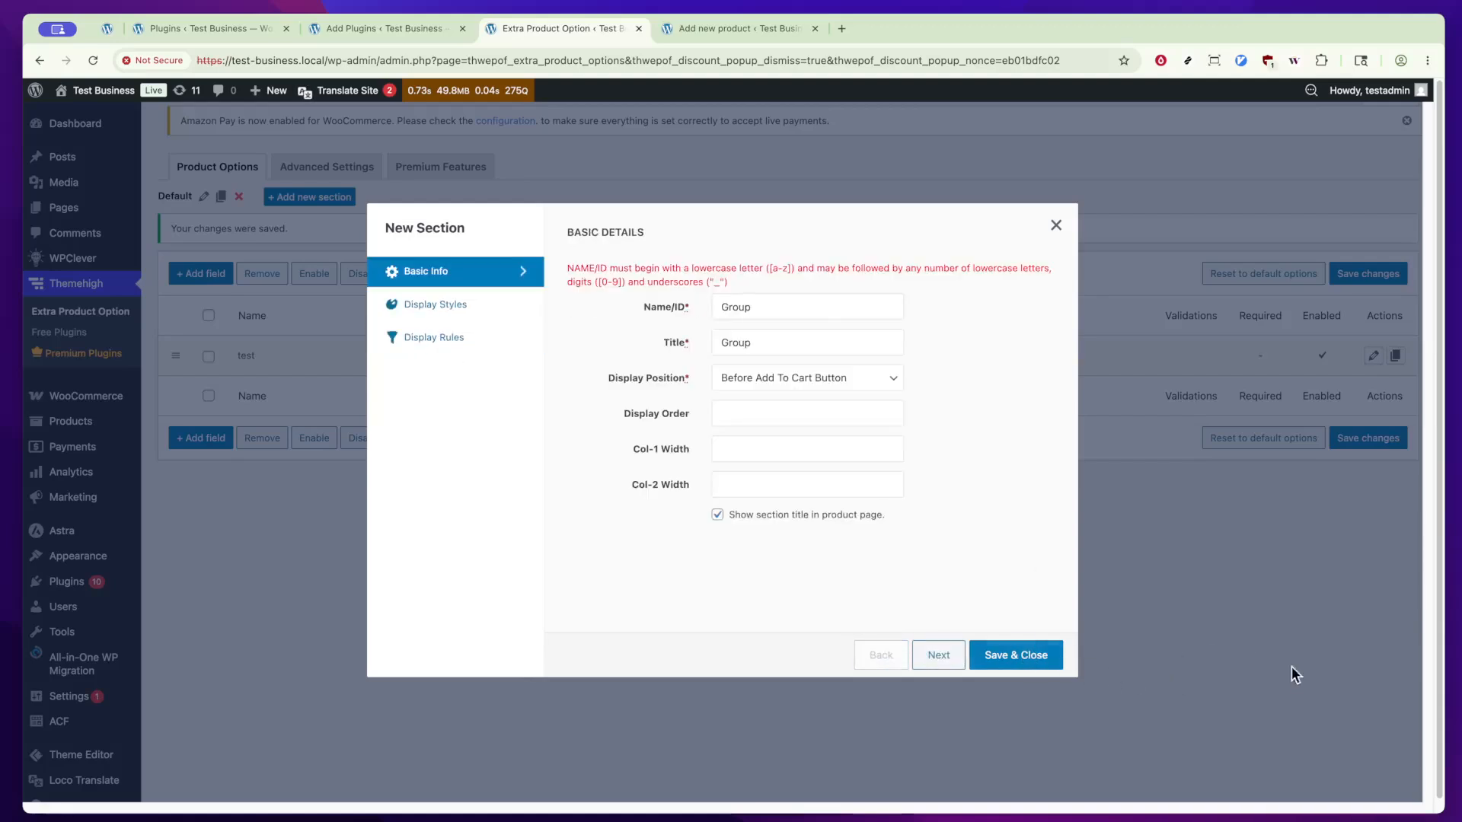
Step: Change the section's title and Name/ID to Group-1, and close the New Section dialog without saving
click(780, 344)
text(-1)
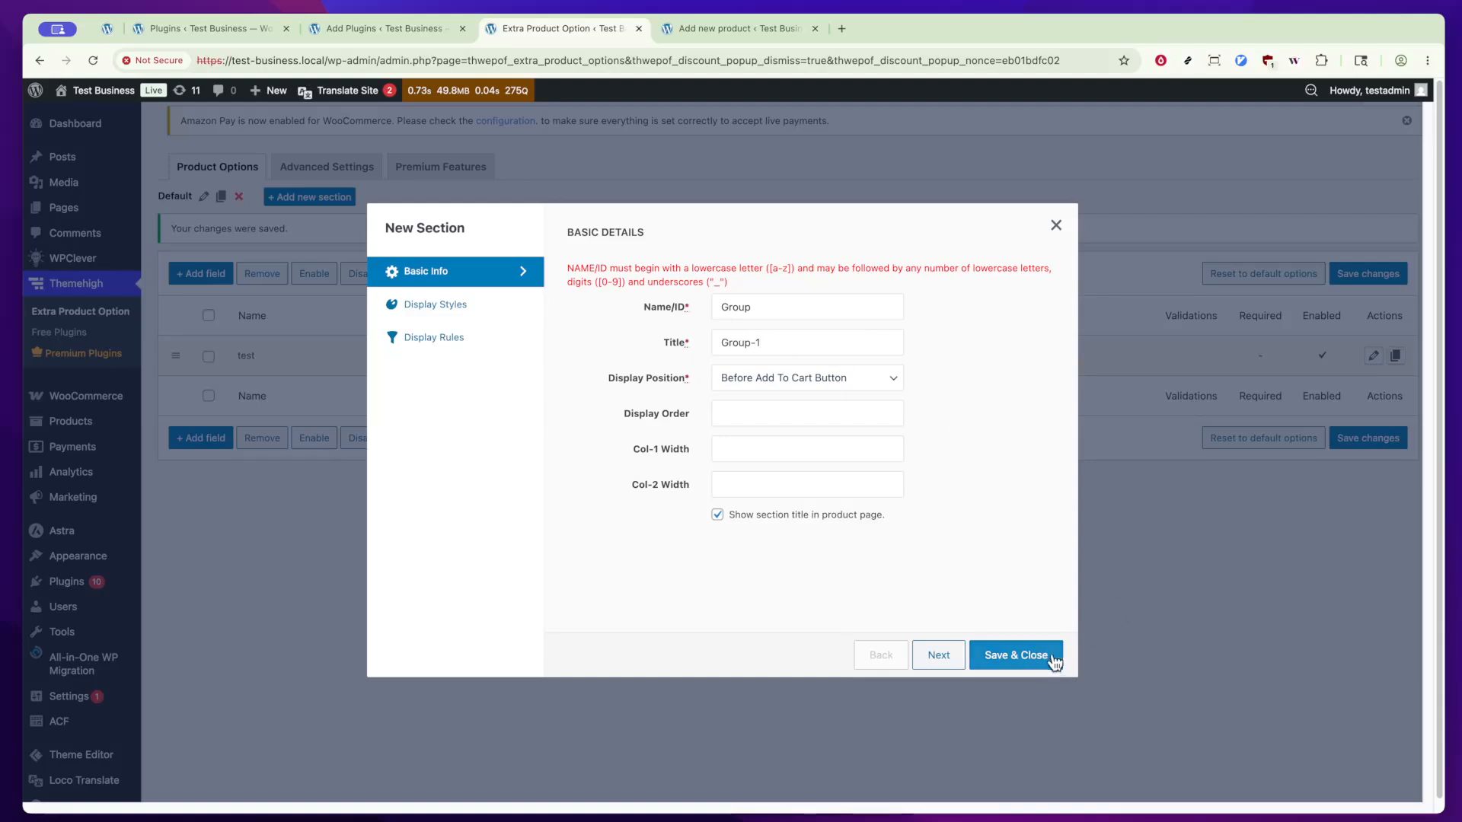
click(816, 311)
text(-1)
click(1055, 227)
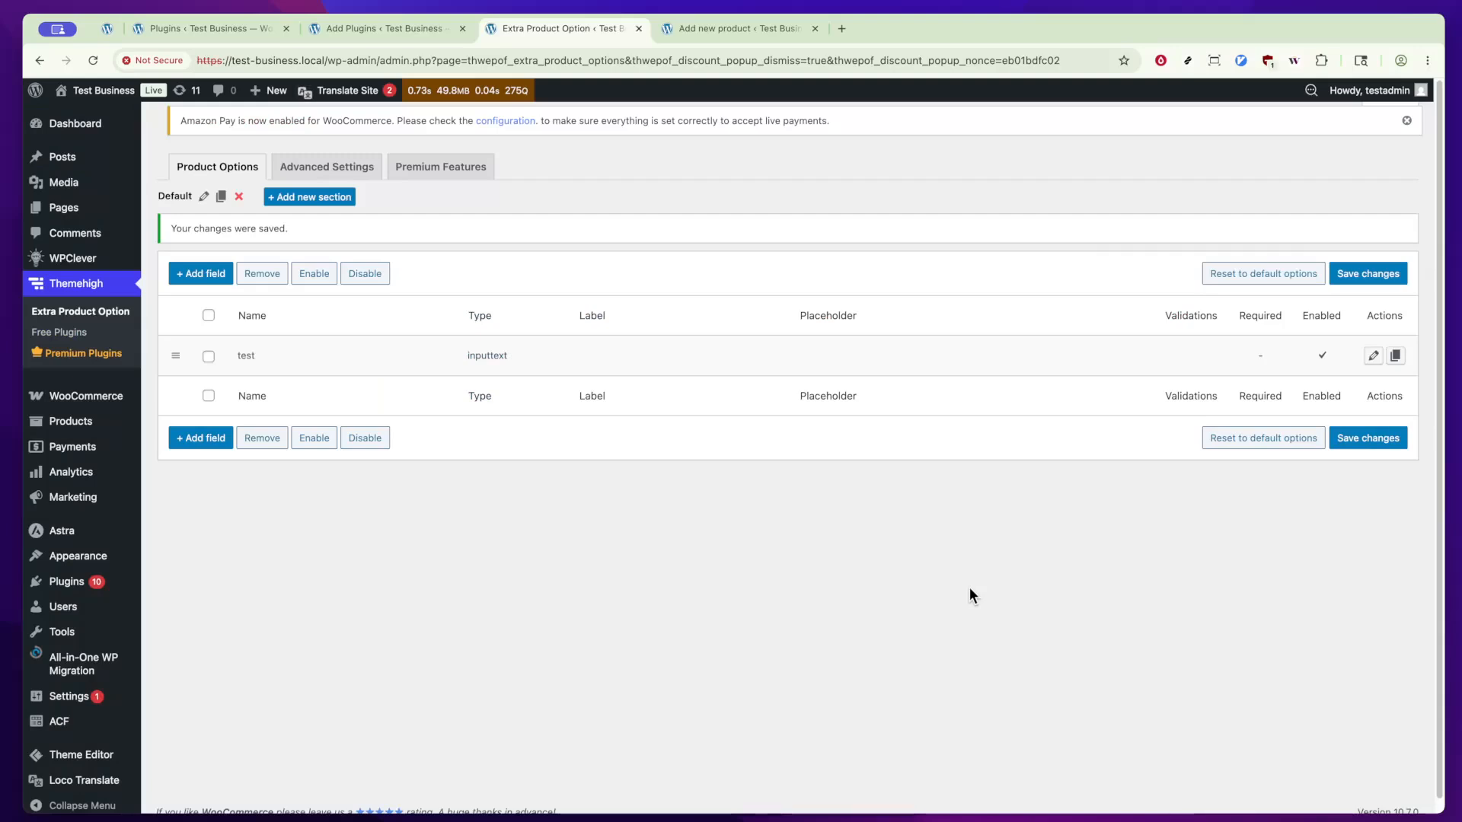
Step: View the plugin's advanced settings, and reload the new-product form to examine its product data area
click(327, 171)
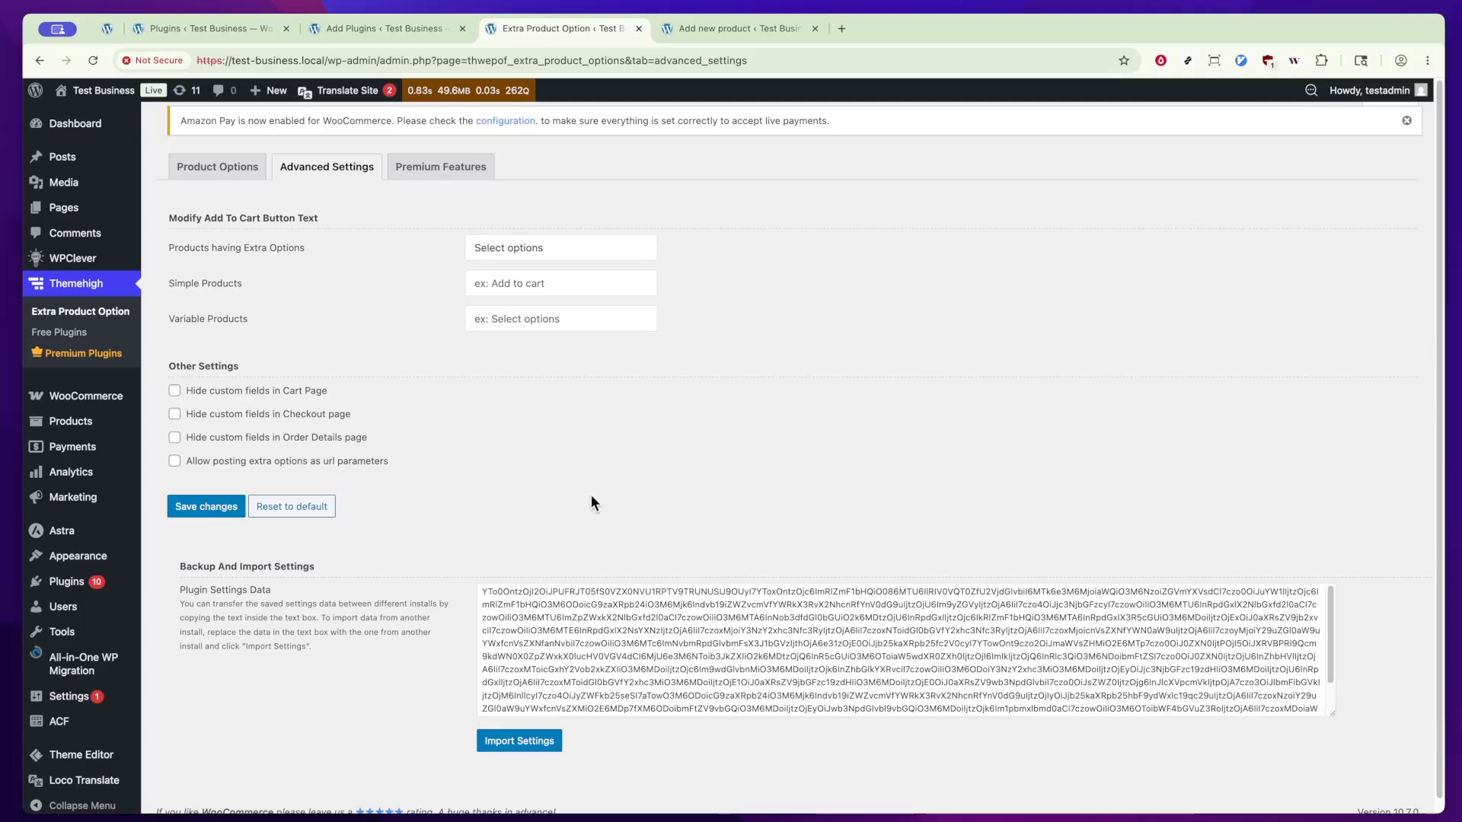
click(706, 24)
key(super+r)
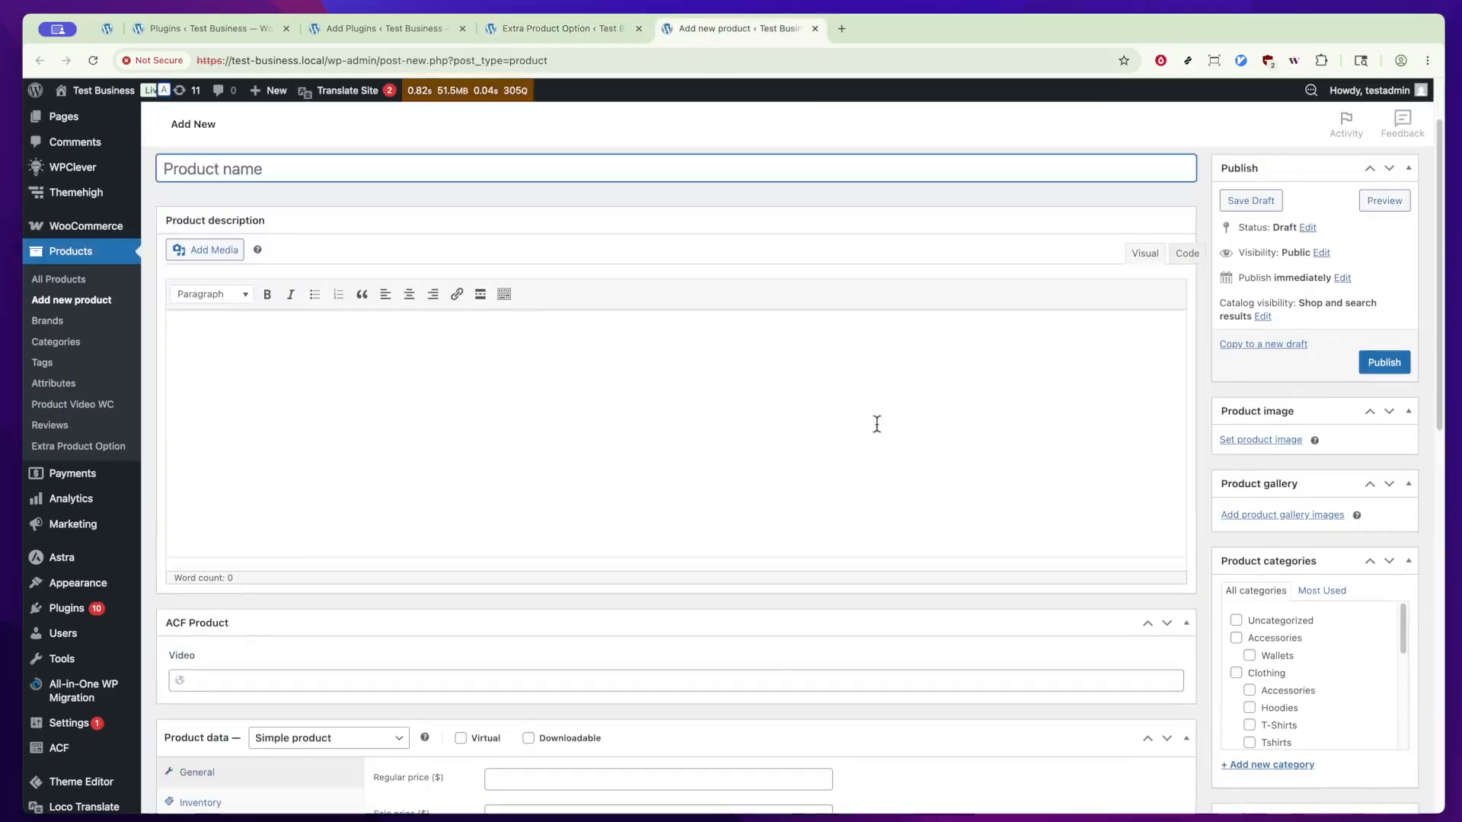
scroll(877, 424, down, 3)
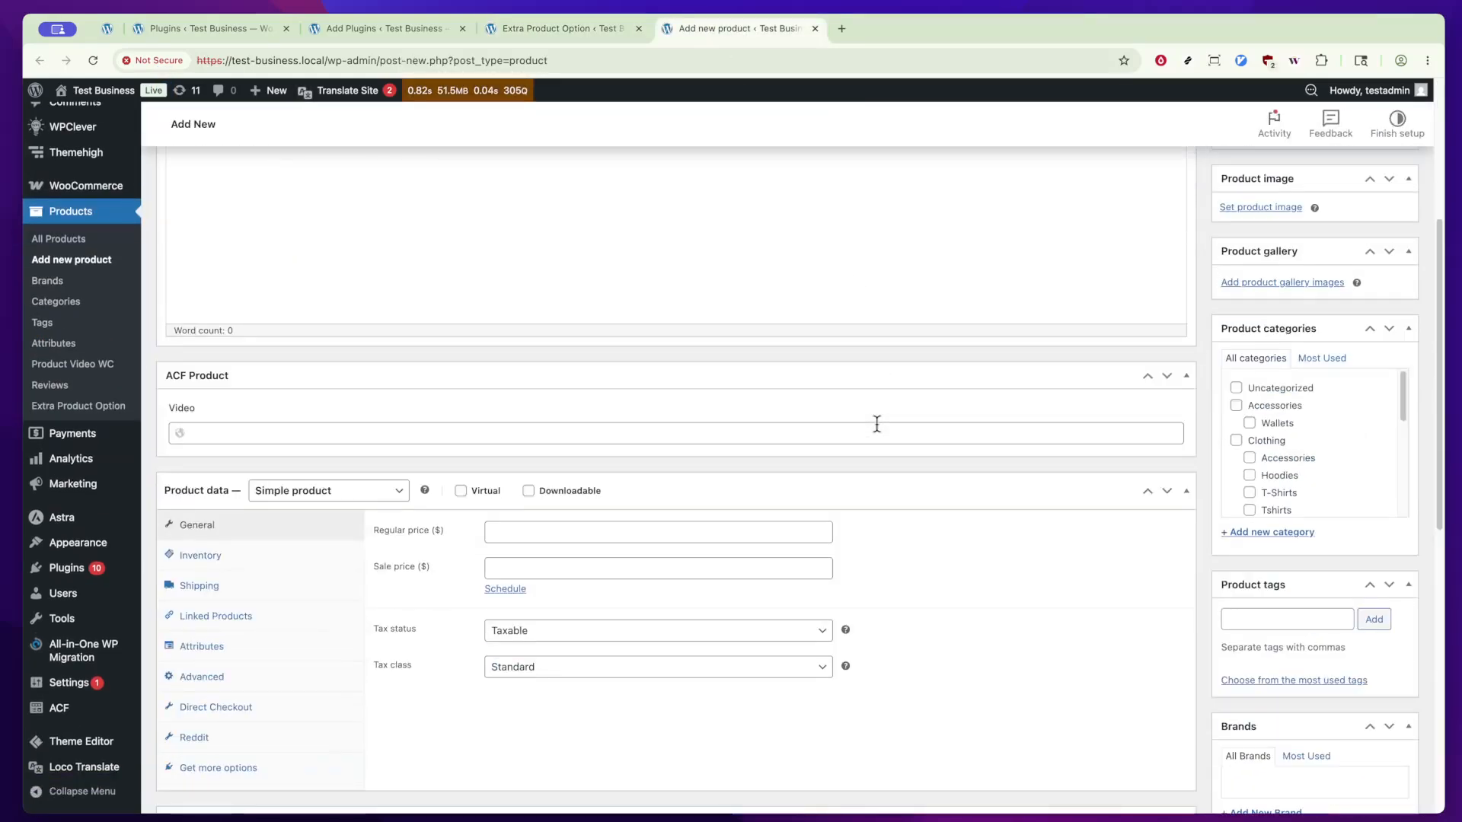